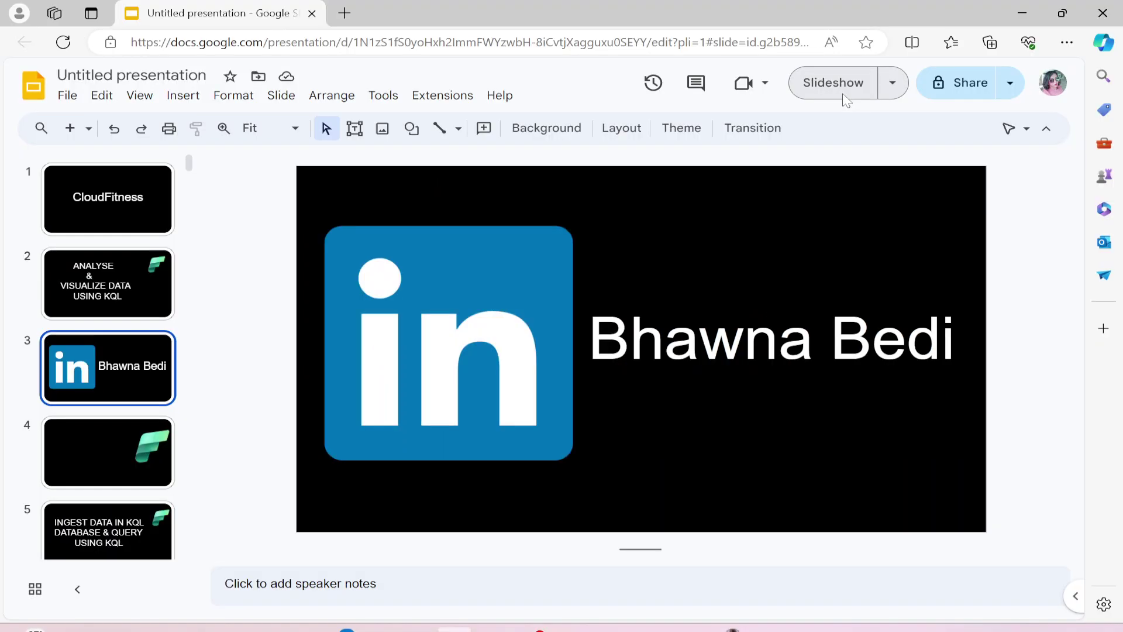
- Switch to the Microsoft Fabric browser window and open the Synapse Real-Time Analytics home page
key(alt+Tab)
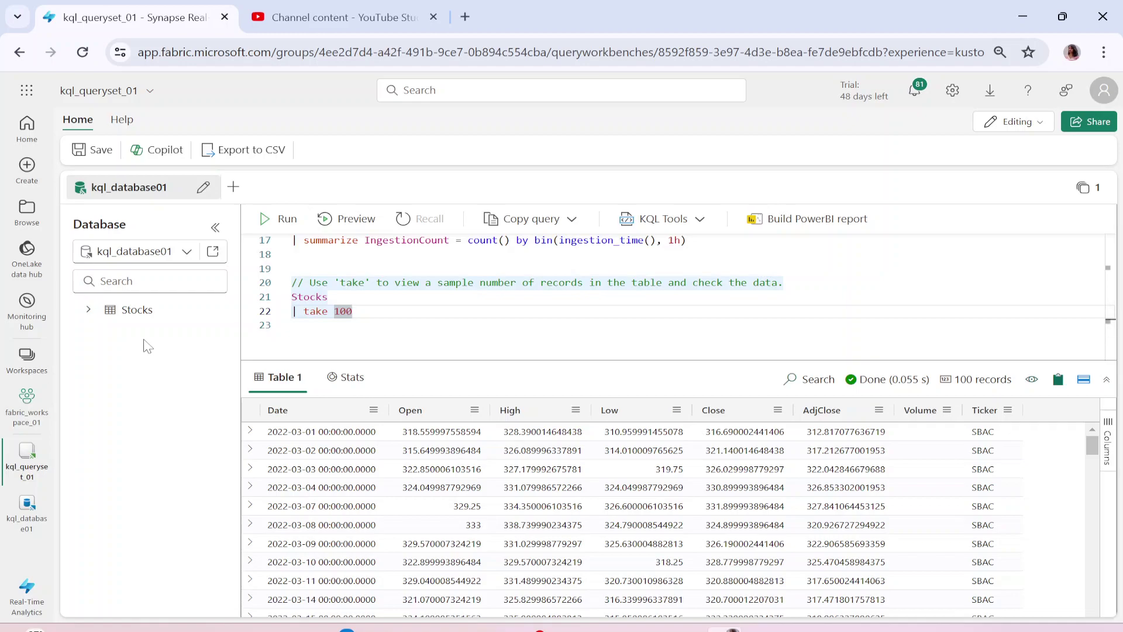
click(12, 603)
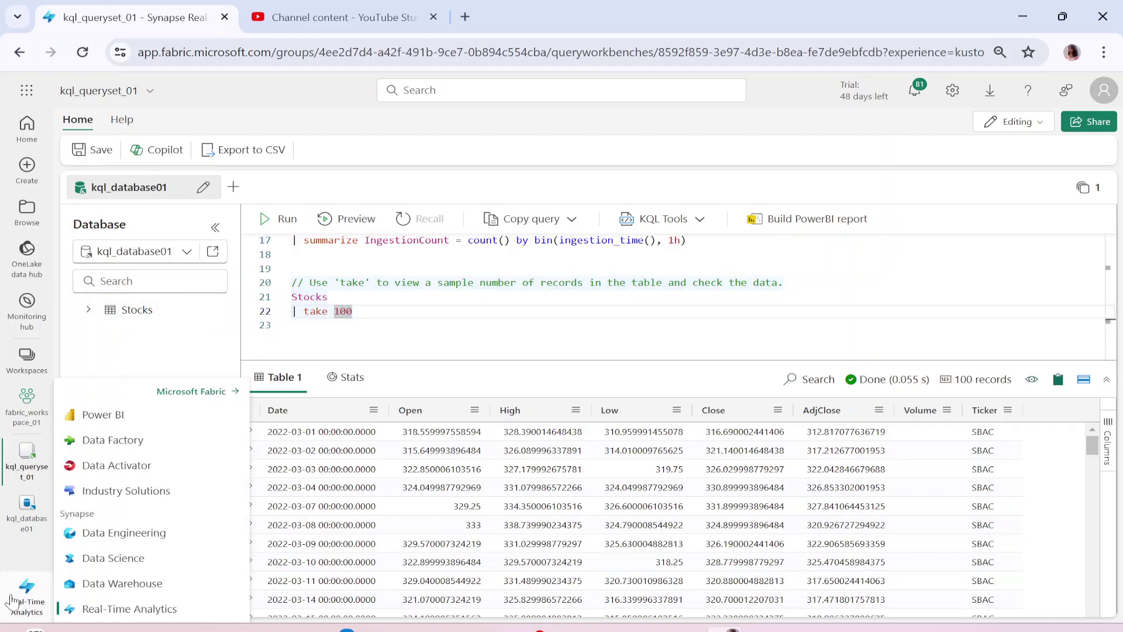
click(121, 607)
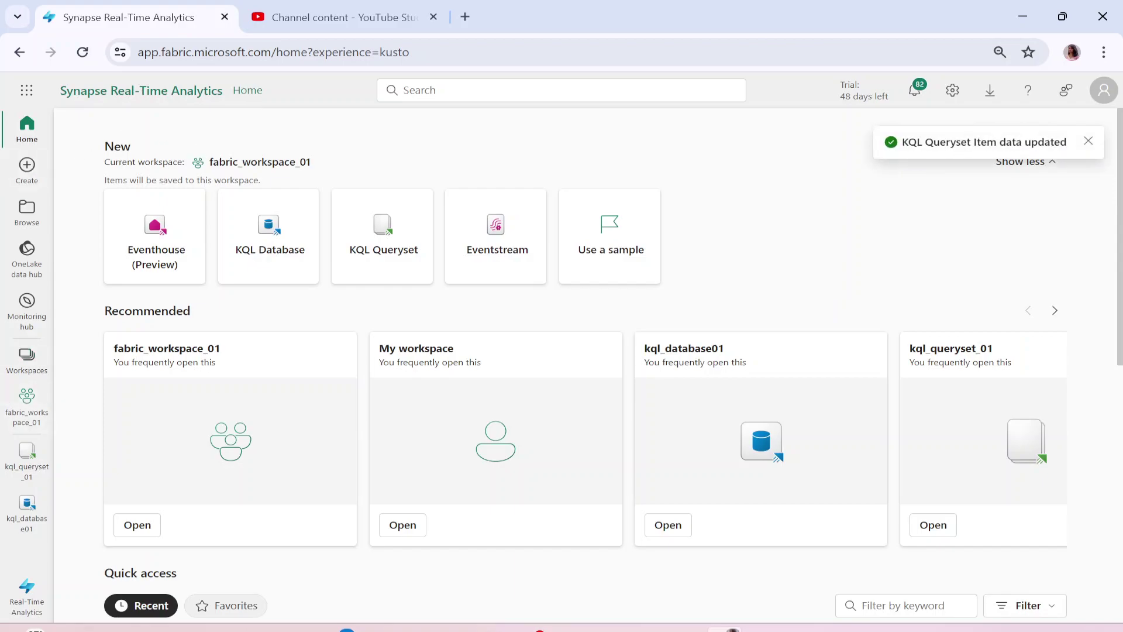
- Open kql_database01 from the recent items on the home page
drag(209, 162, 330, 177)
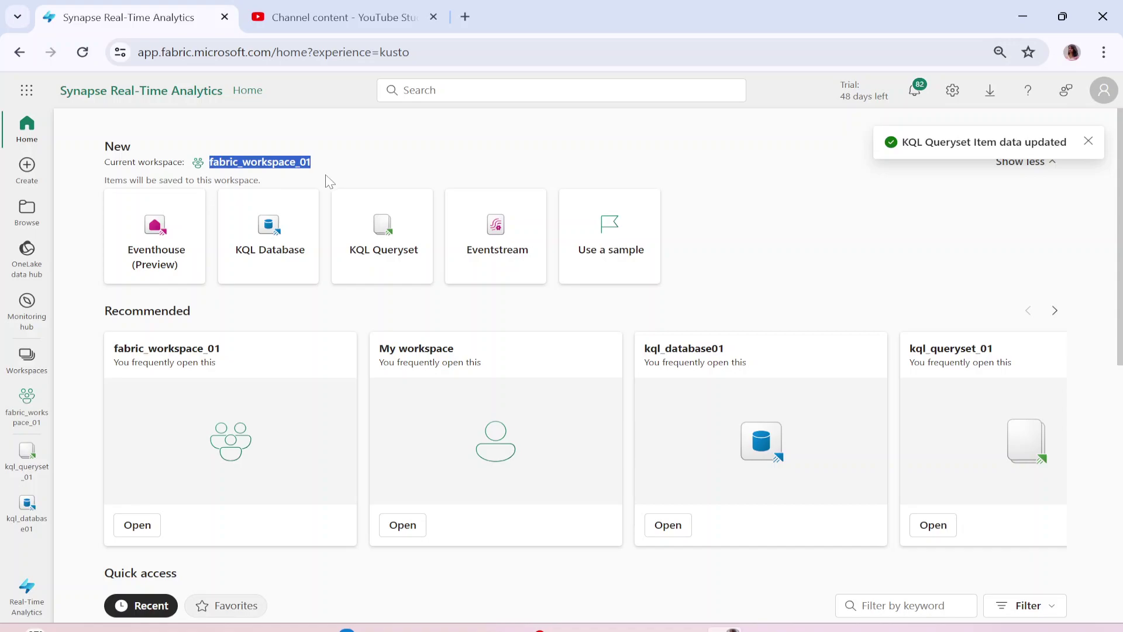
scroll(569, 454, down, 1)
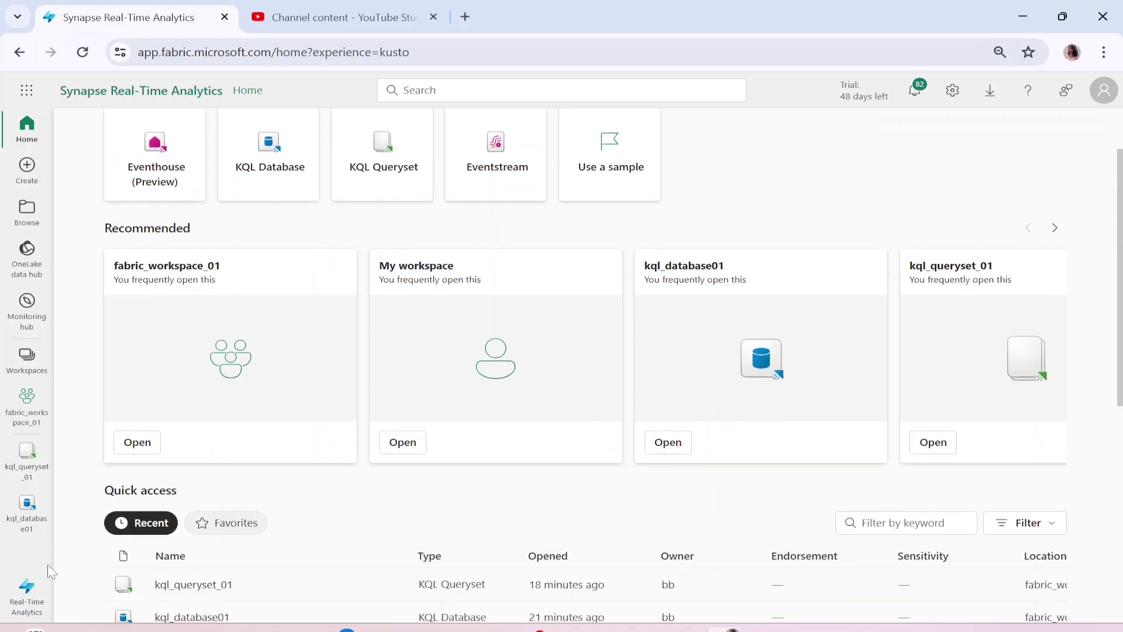
scroll(523, 504, down, 3)
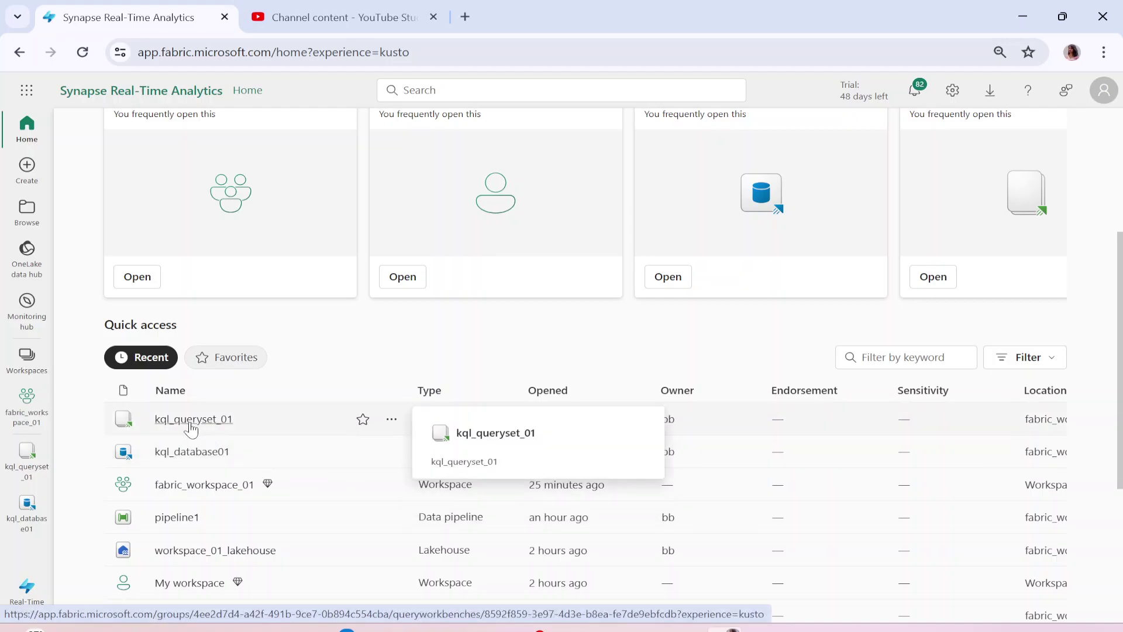
click(192, 455)
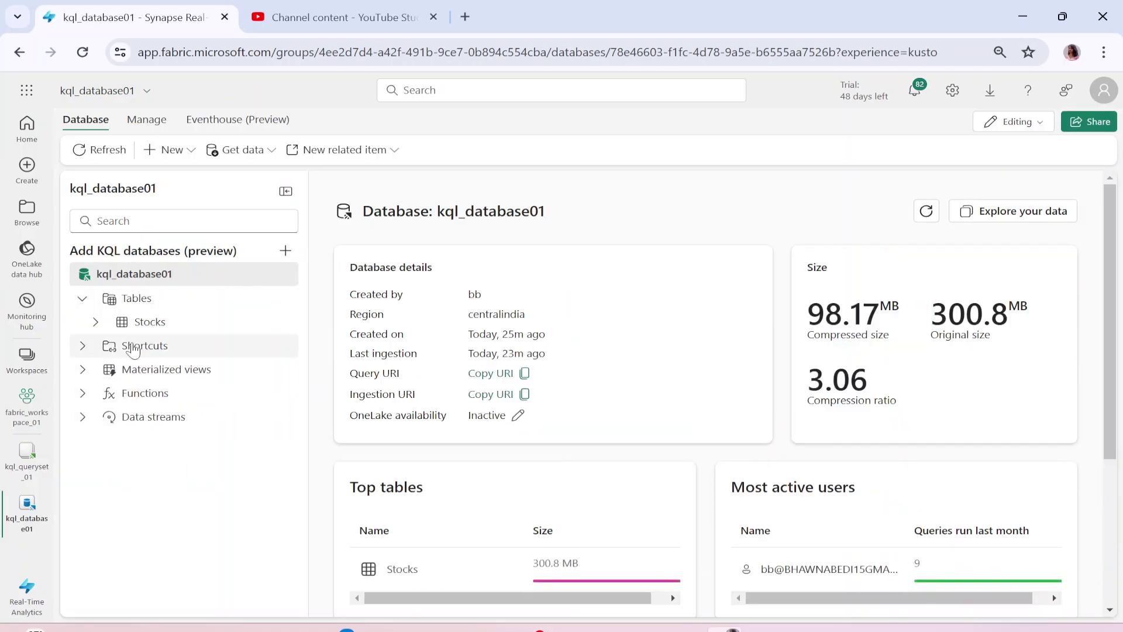
- Query the Stocks table of kql_database01 to show any 100 records
click(183, 322)
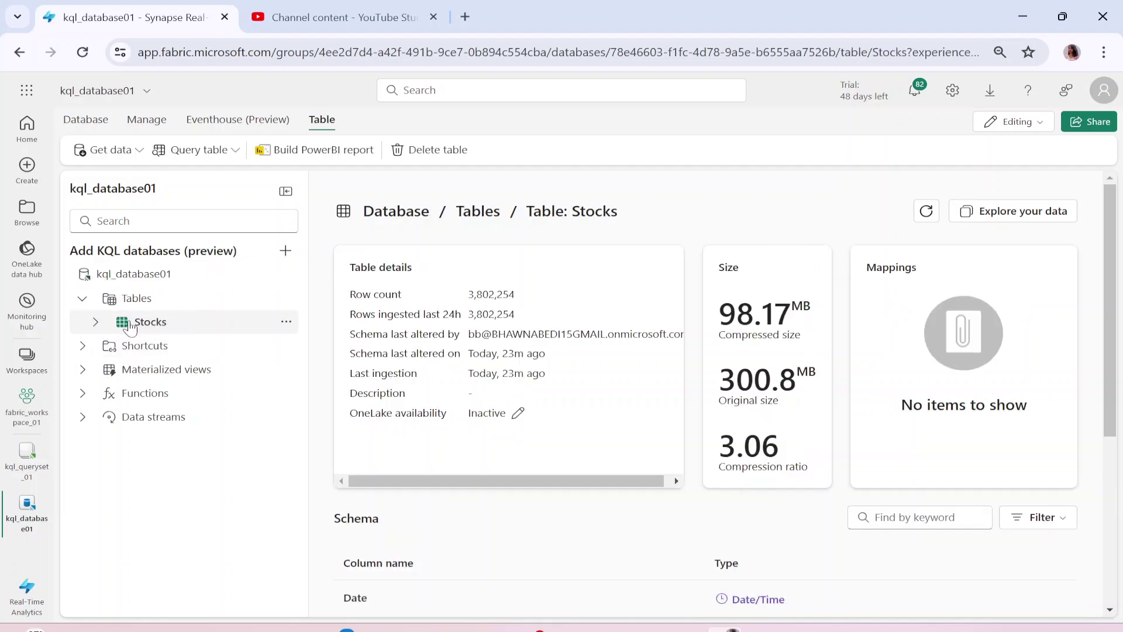
click(285, 323)
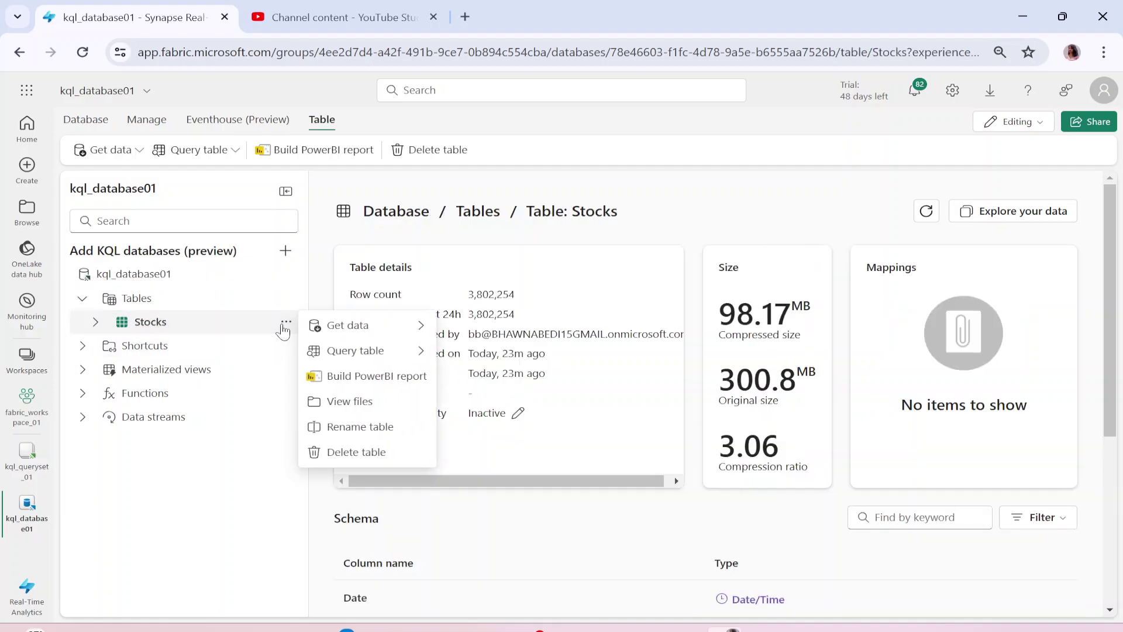
click(352, 351)
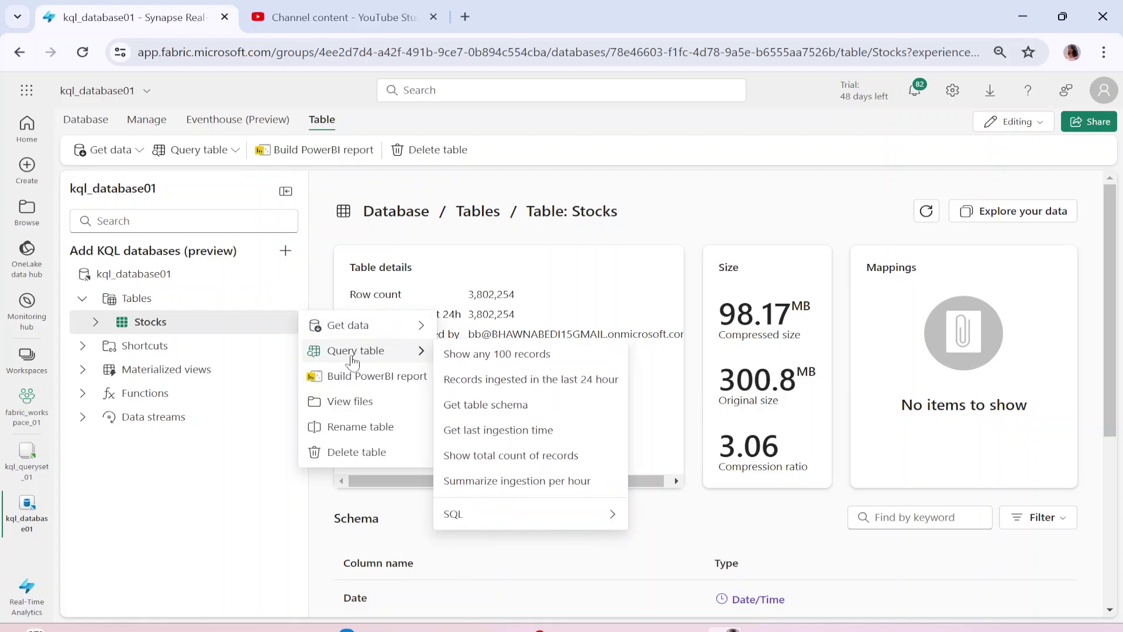
click(463, 355)
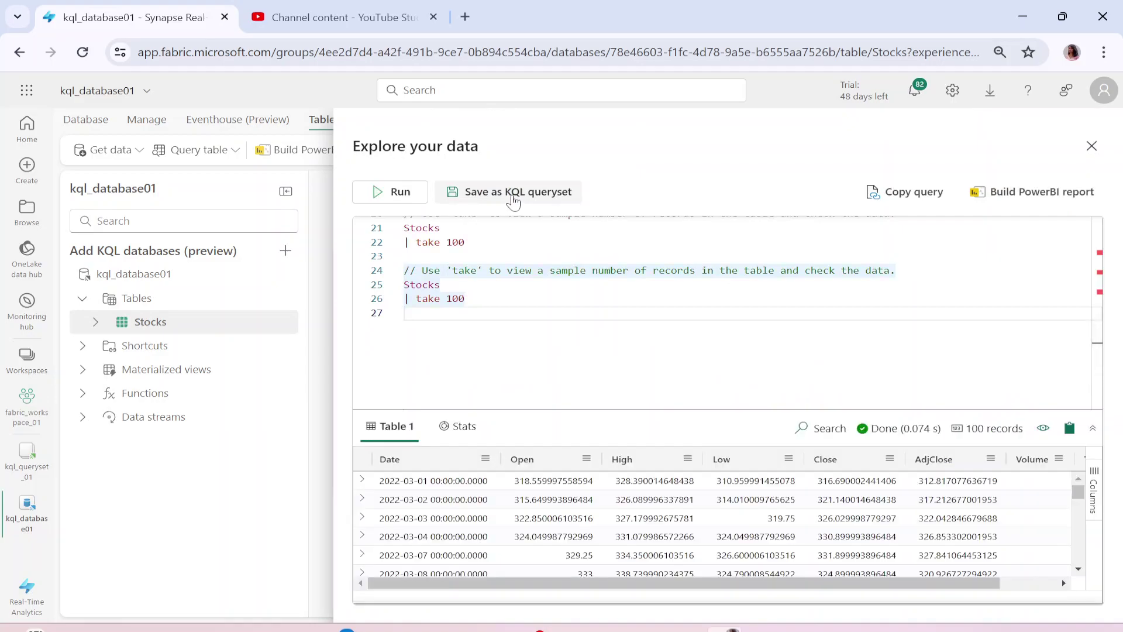
- Save the explored query as a new KQL queryset named kql_queryset02
click(514, 197)
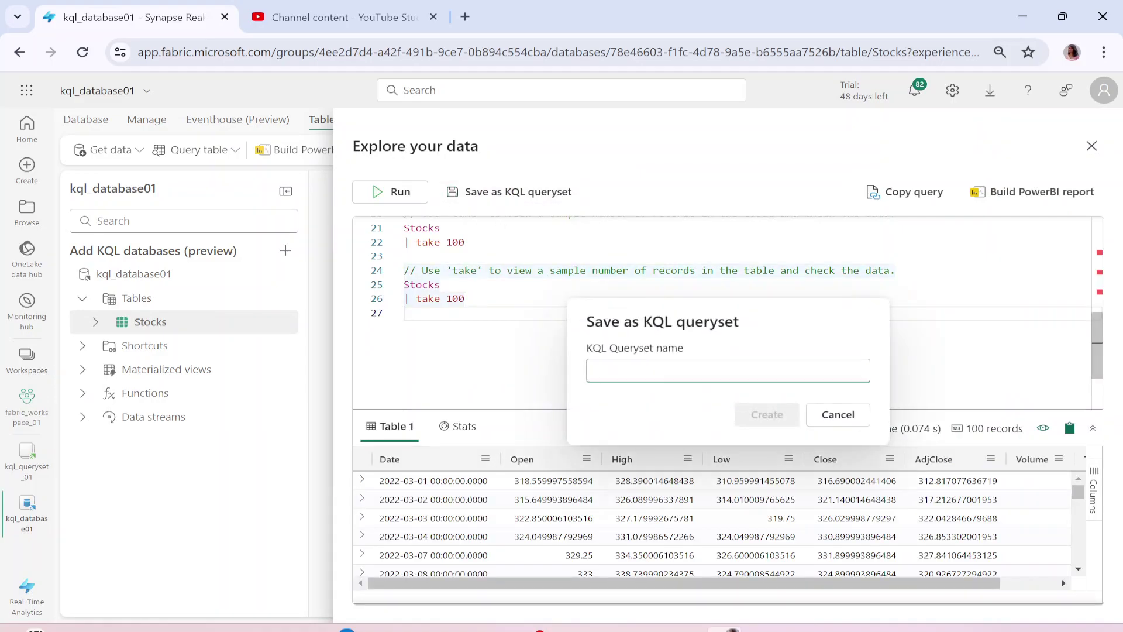
text(kql)
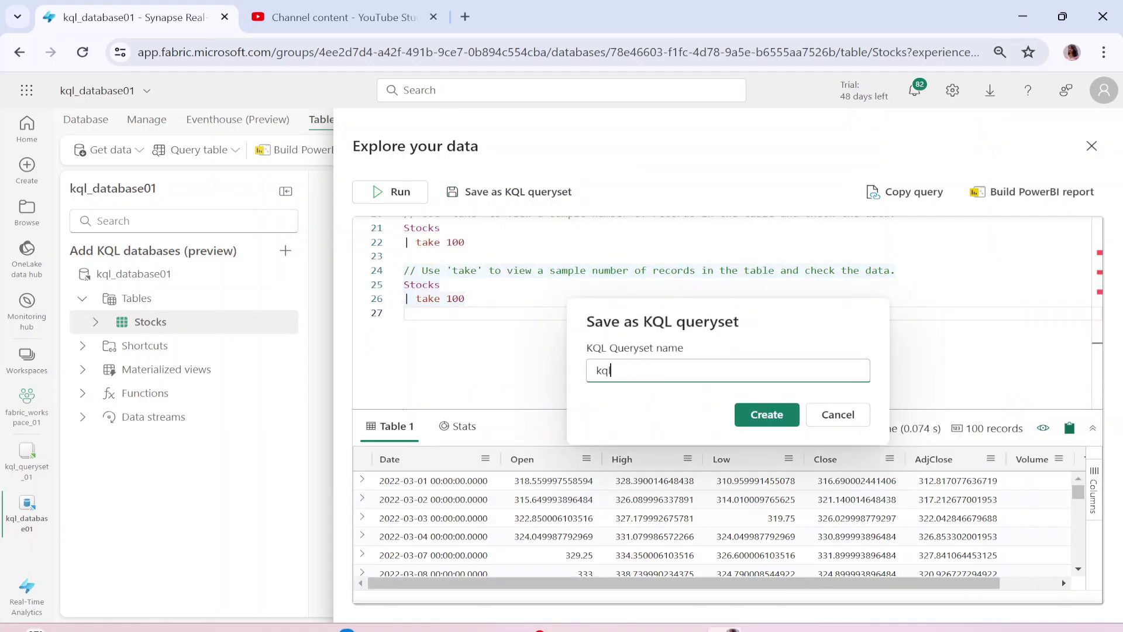
text(_queryset02)
click(784, 414)
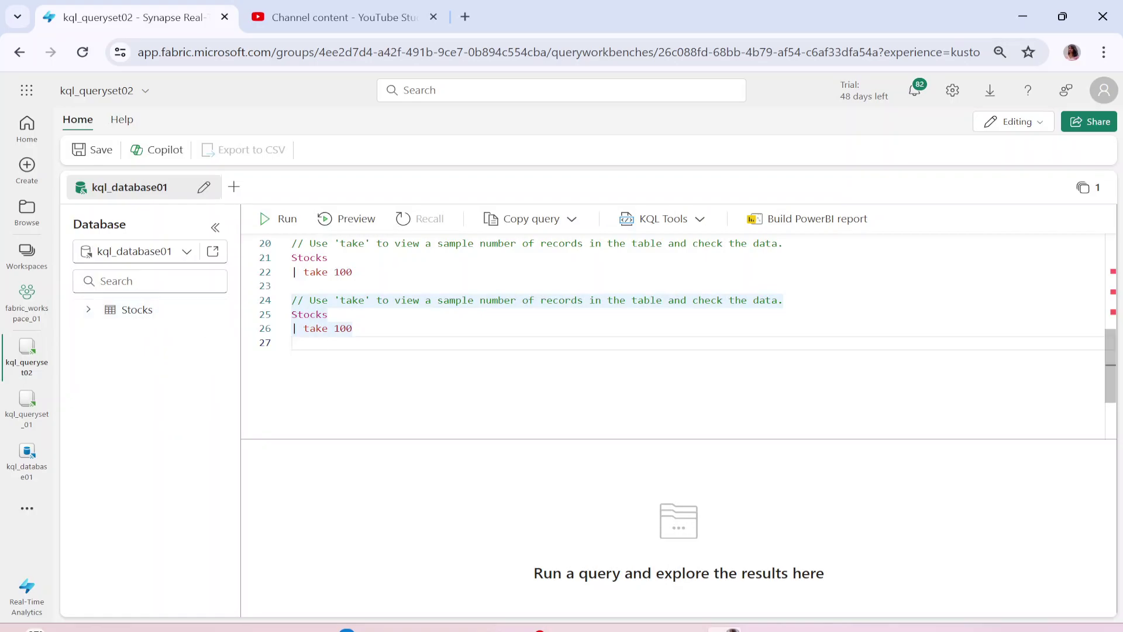
- Replace all existing queries in the queryset with "Stocks | summarize count()" and run it
key(ctrl+a)
key(Delete)
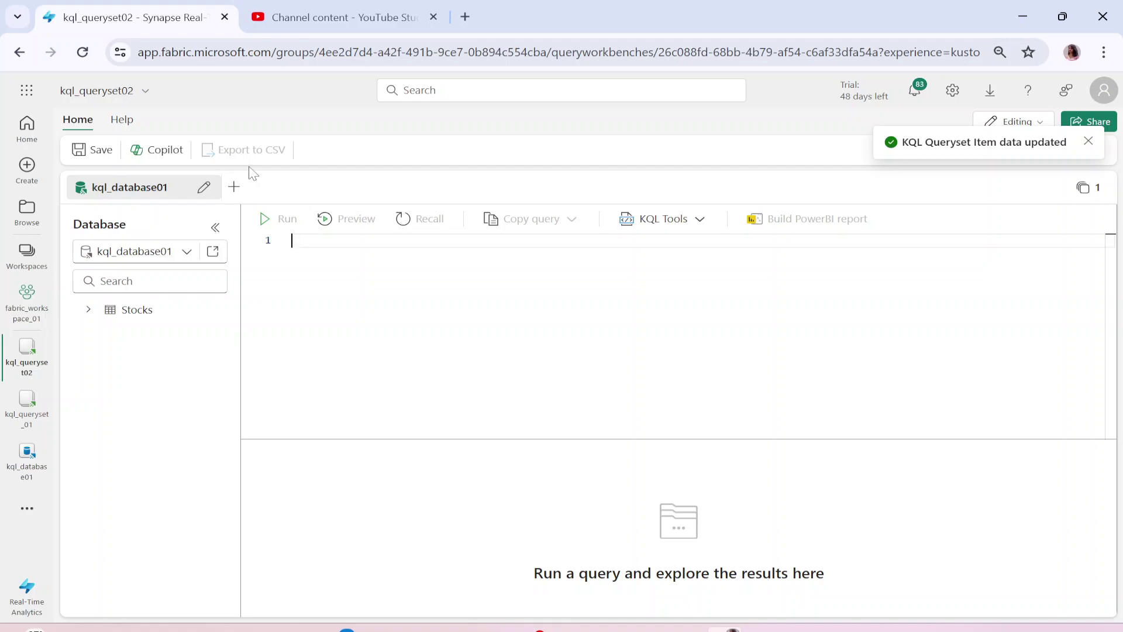
text(Stocks)
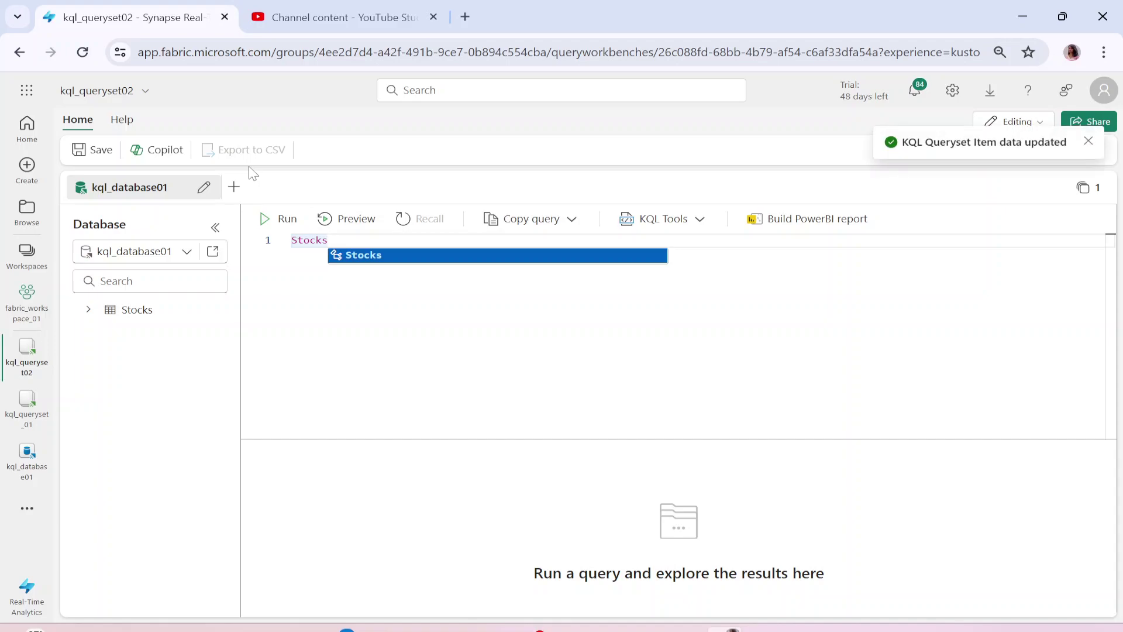
key(Return)
text(|)
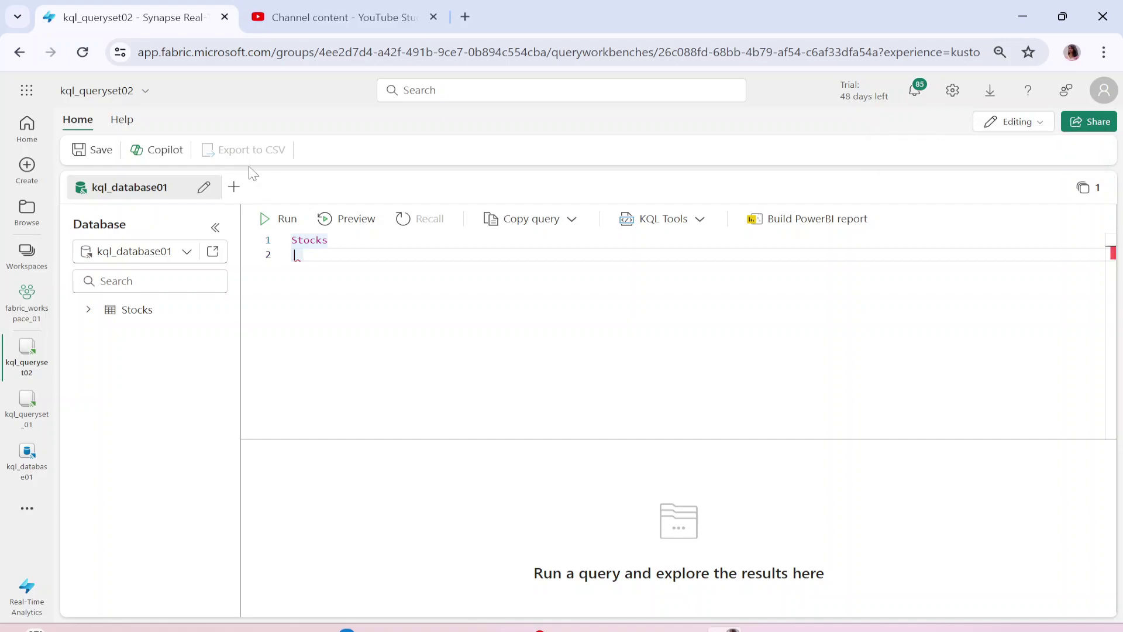
text(| summarize )
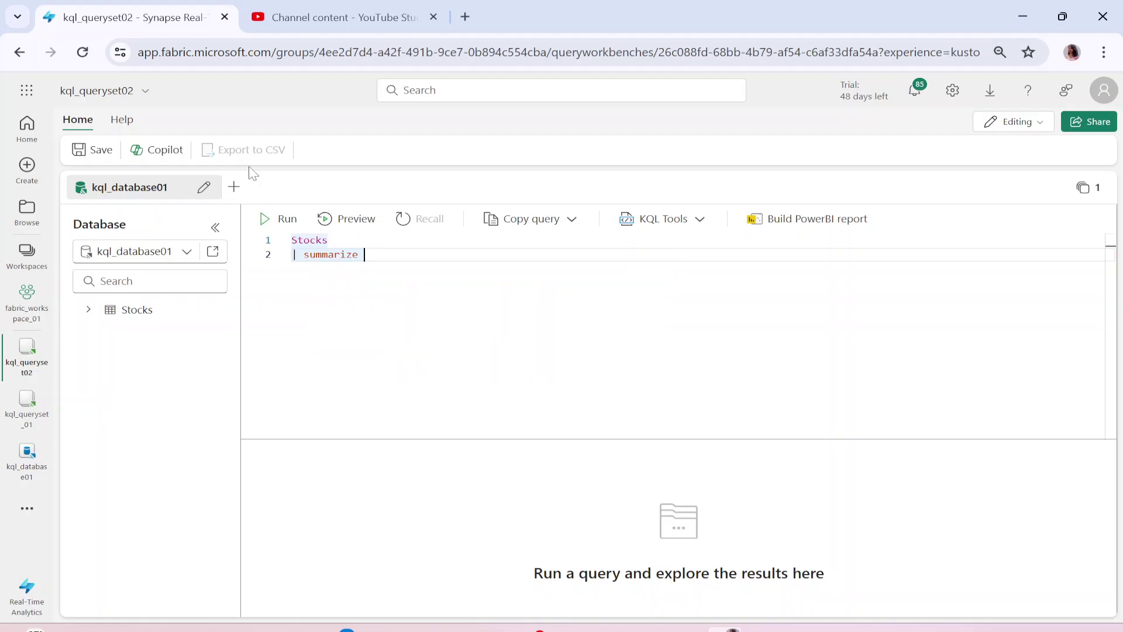
text(count())
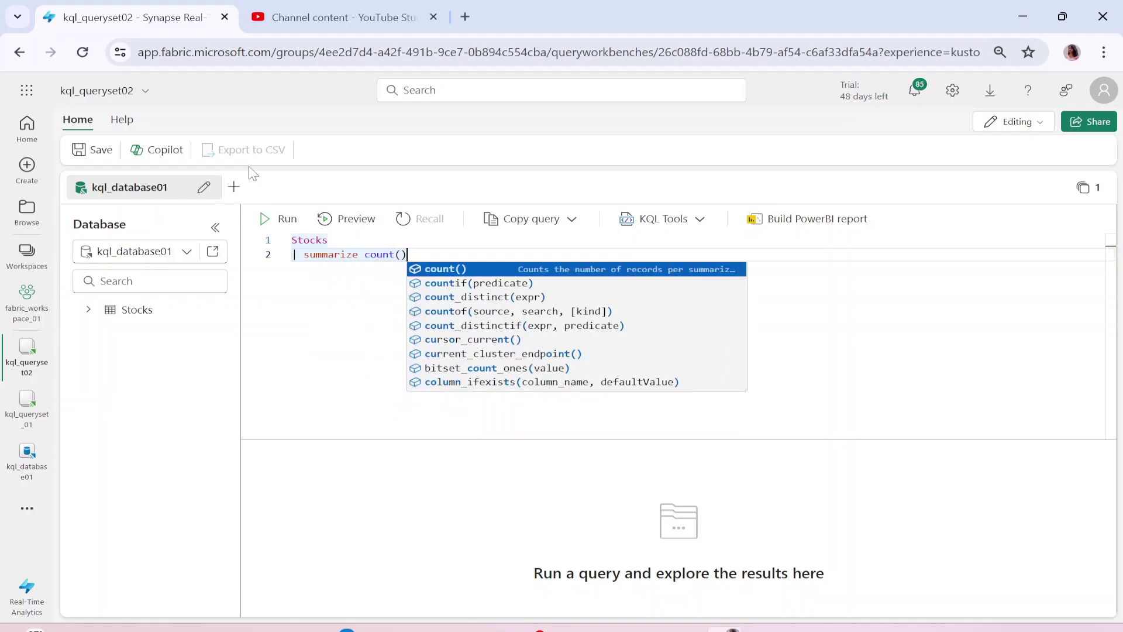
click(275, 220)
click(294, 521)
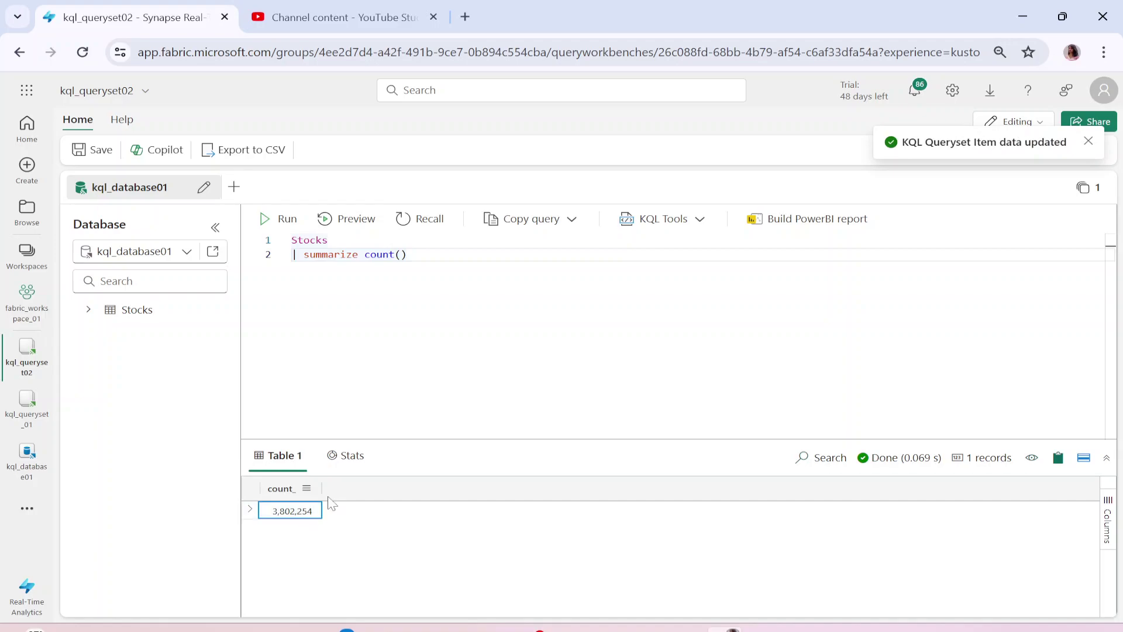
- Duplicate the Stocks count query below the original, separated by a blank line
double_click(309, 240)
key(ctrl+a)
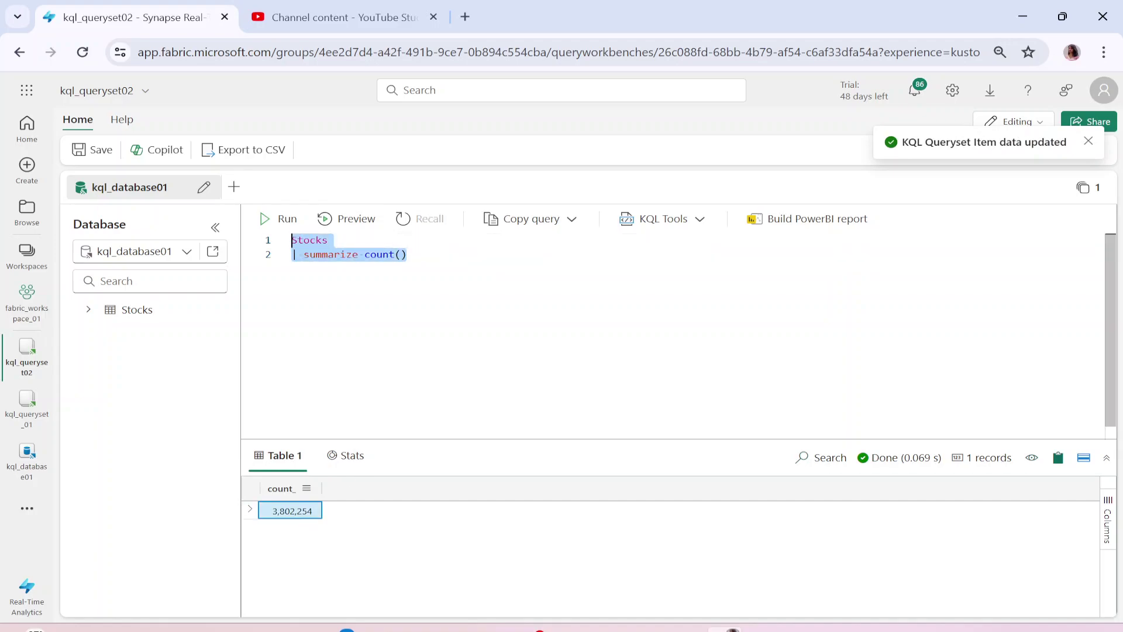
key(ctrl+c)
key(Right)
key(Return)
key(Return)
key(ctrl+v)
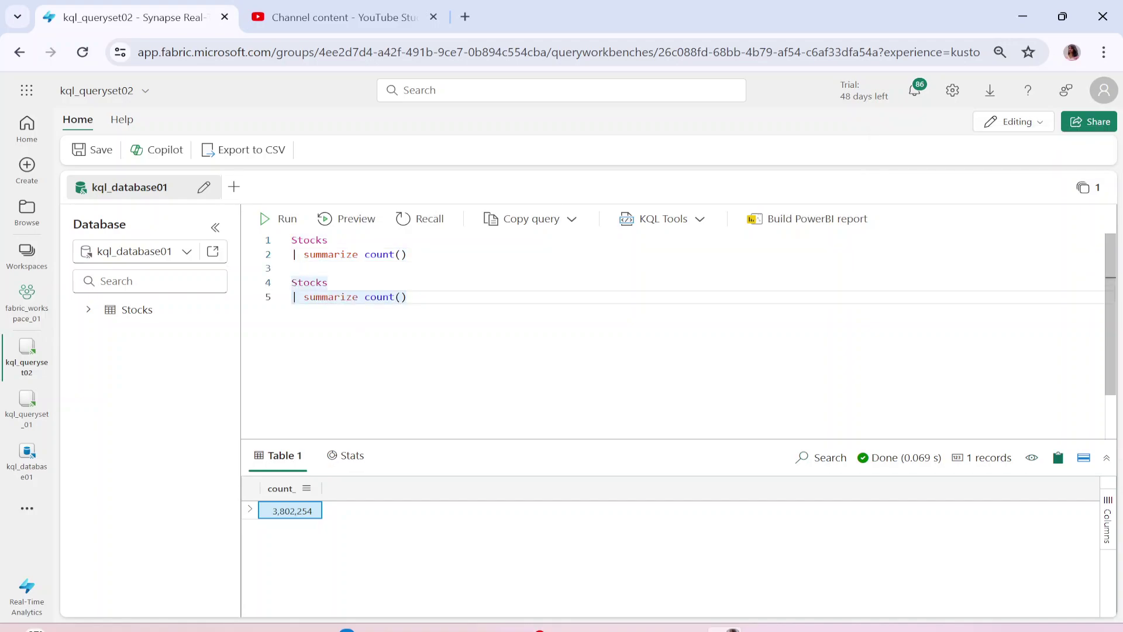
- Extend the second query to "summarize count() by Ticker" and run only that query
text(by)
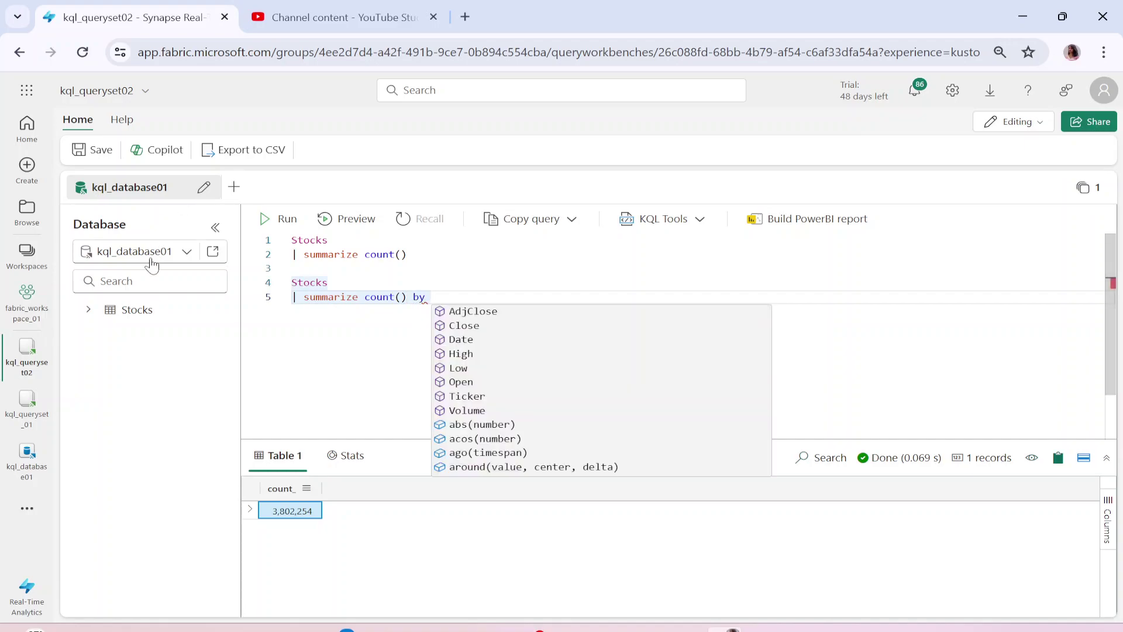
click(89, 317)
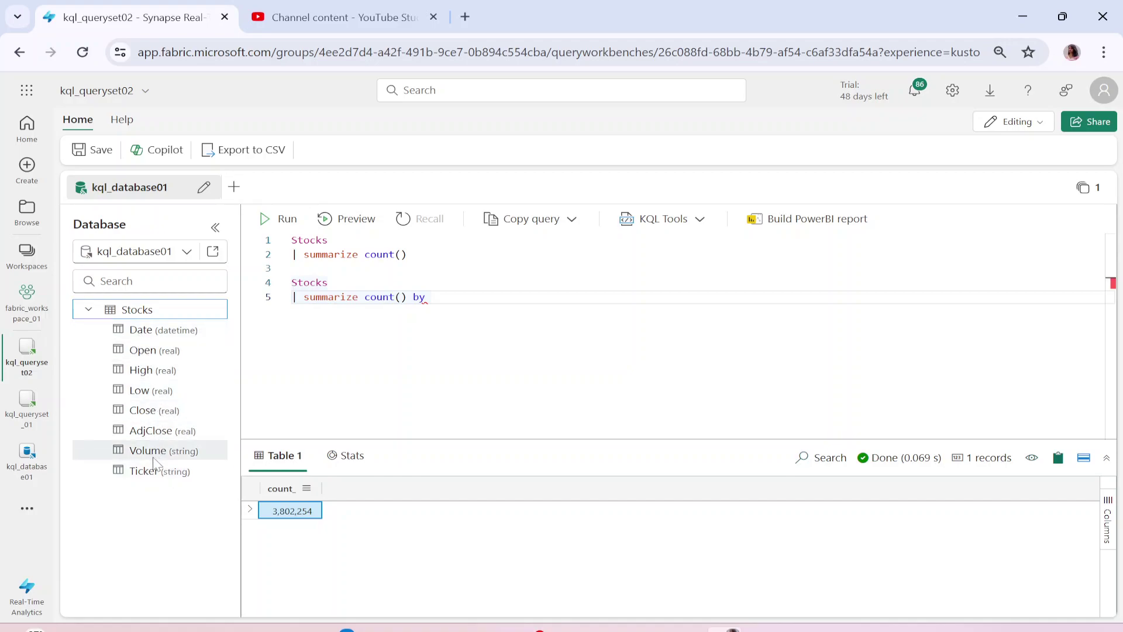
click(432, 297)
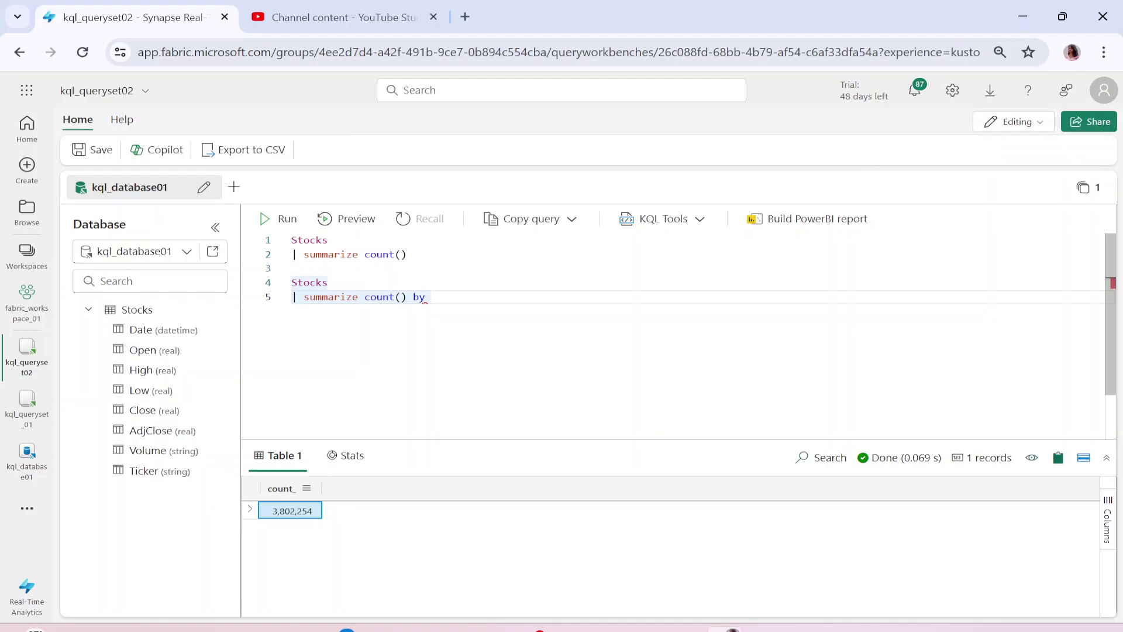
text(T)
key(Tab)
key(shift+Home)
key(shift+Up)
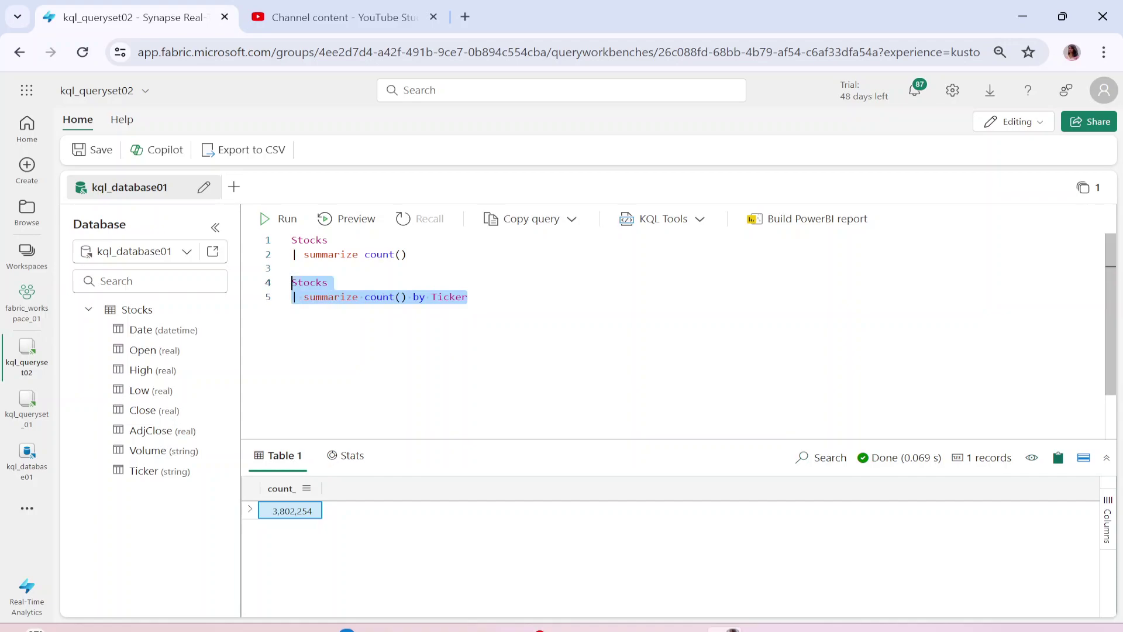
click(287, 221)
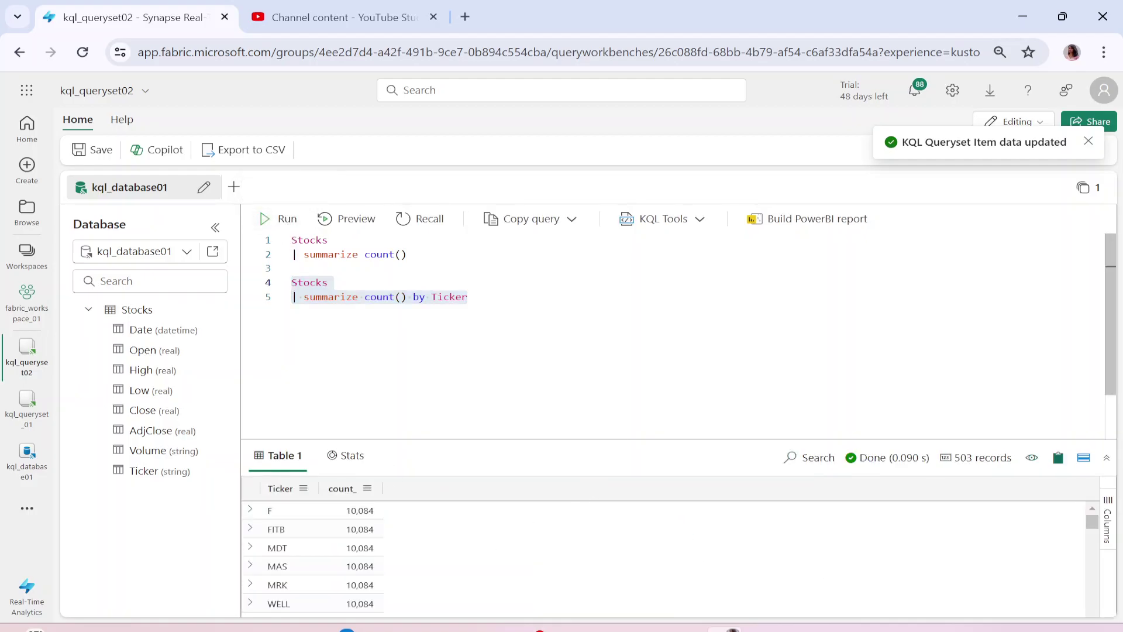
- Enlarge the results area and look through the record counts per ticker
drag(619, 436, 615, 379)
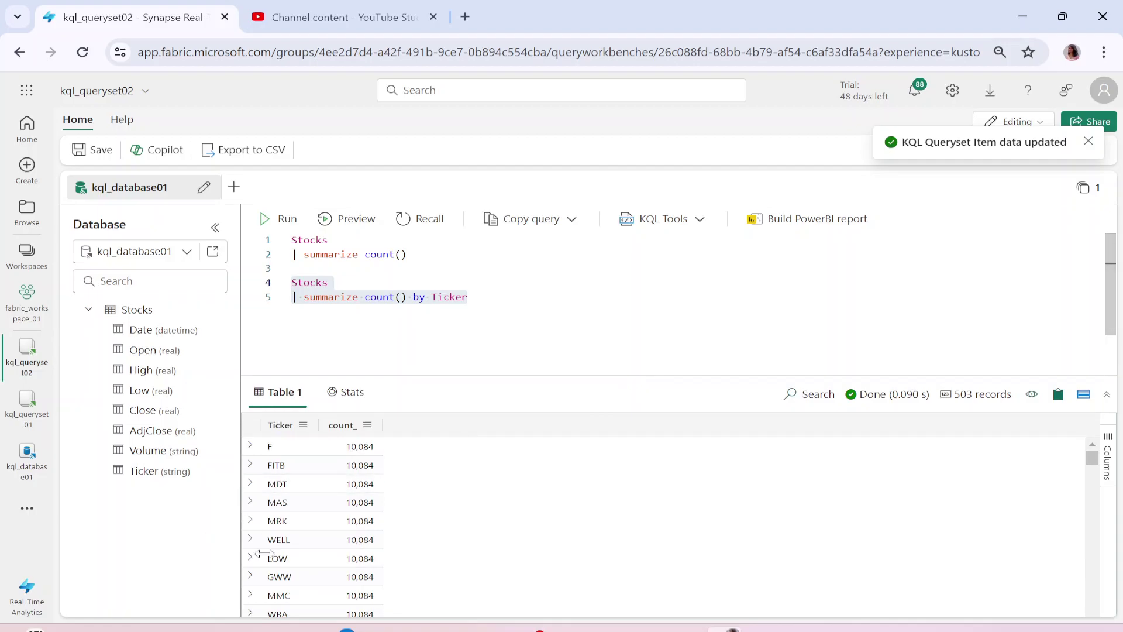
scroll(321, 561, down, 15)
scroll(326, 572, up, 15)
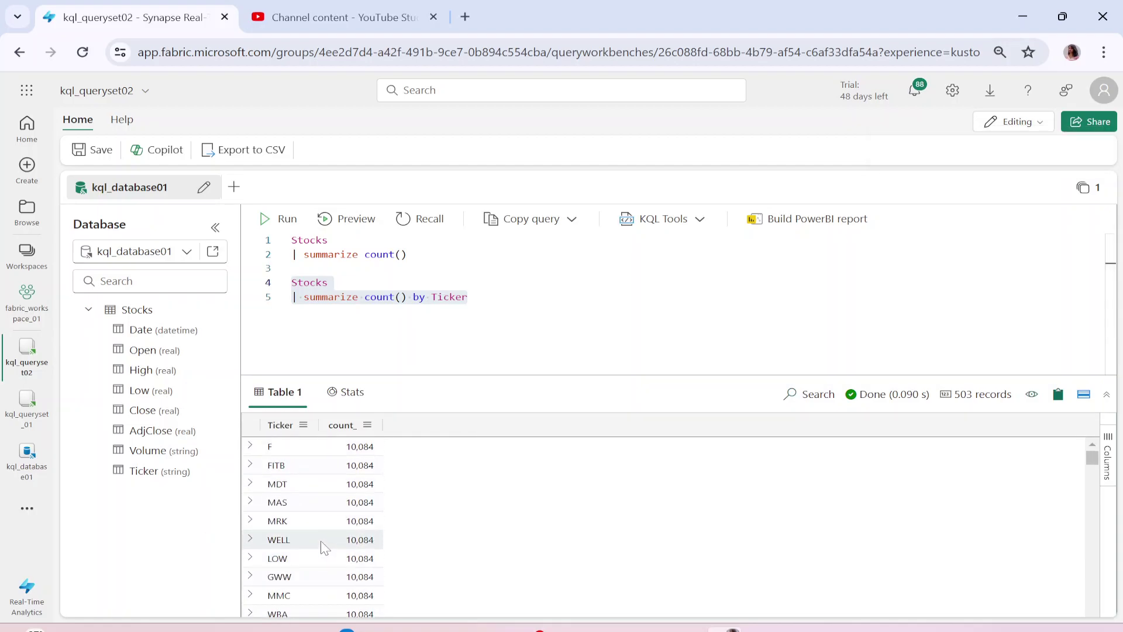
scroll(326, 548, down, 20)
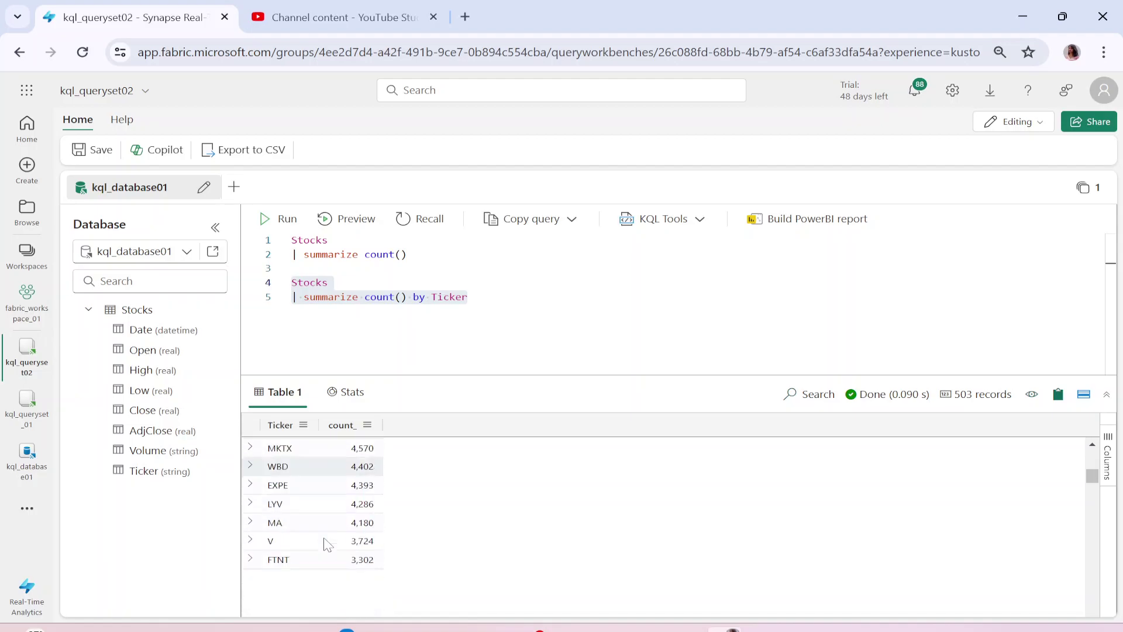
scroll(328, 544, down, 10)
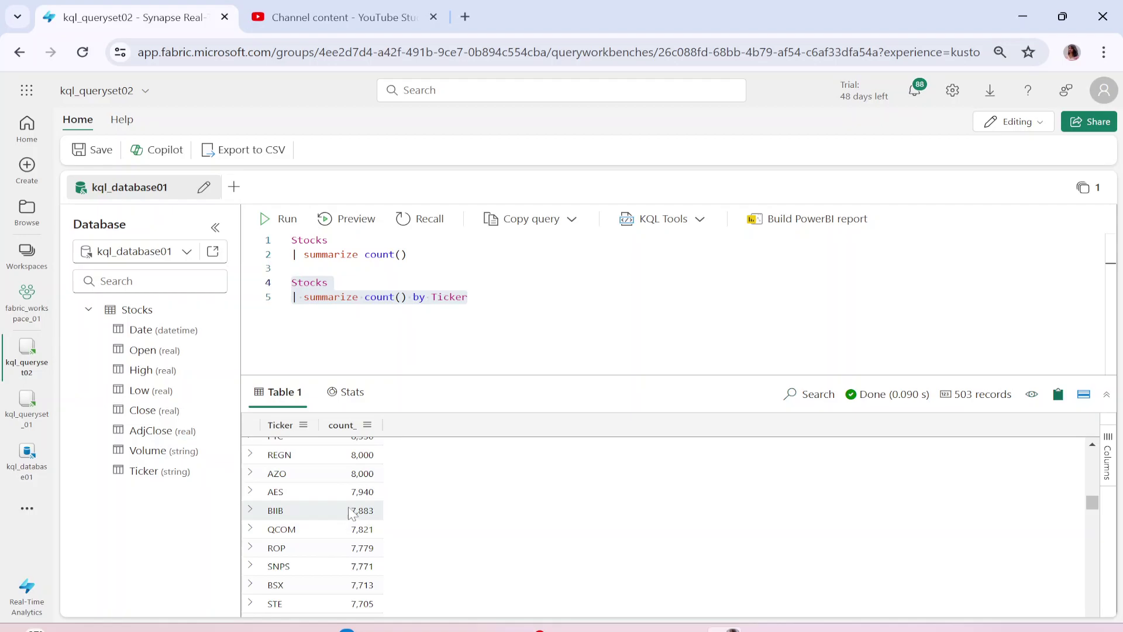
- Add a third copy of "Stocks | summarize count()" below the Ticker query, after a blank line
click(449, 296)
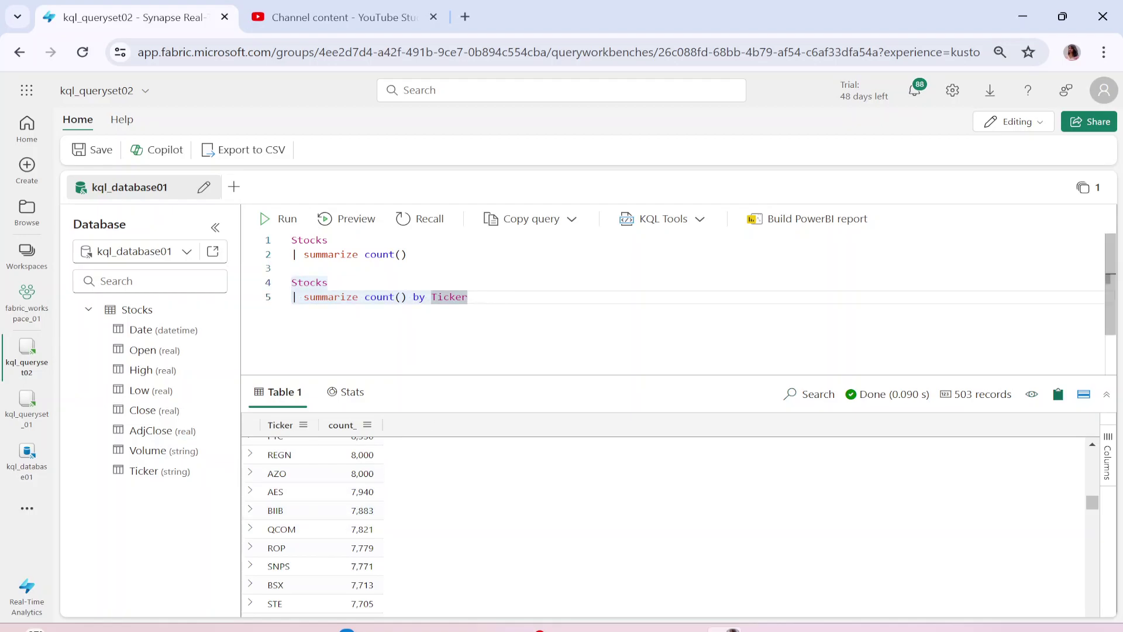
key(Return)
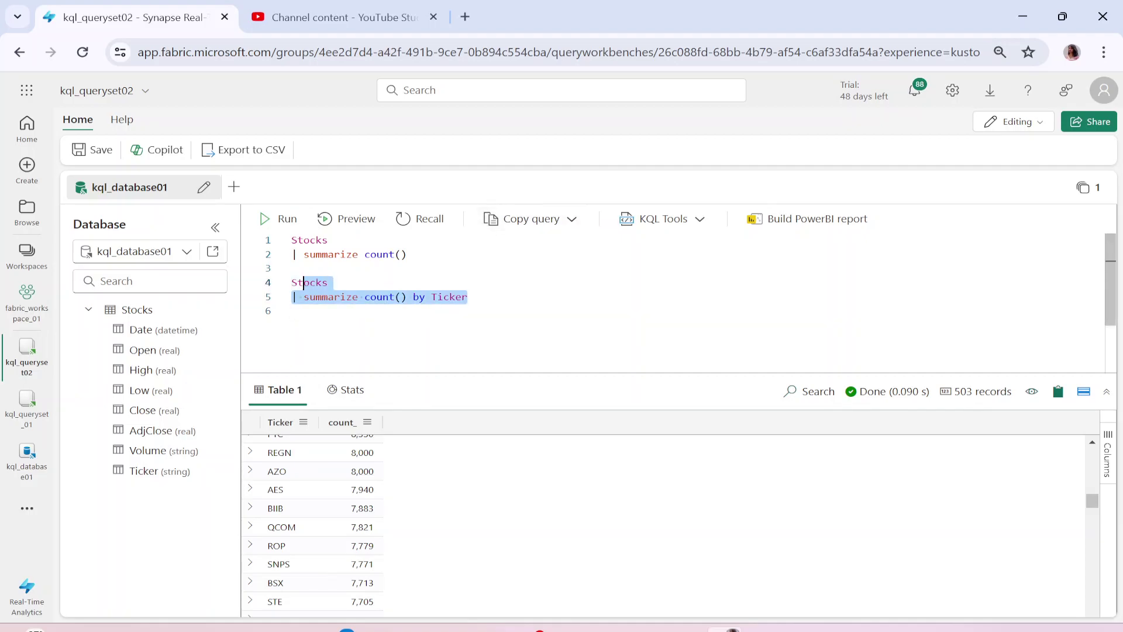
key(Return)
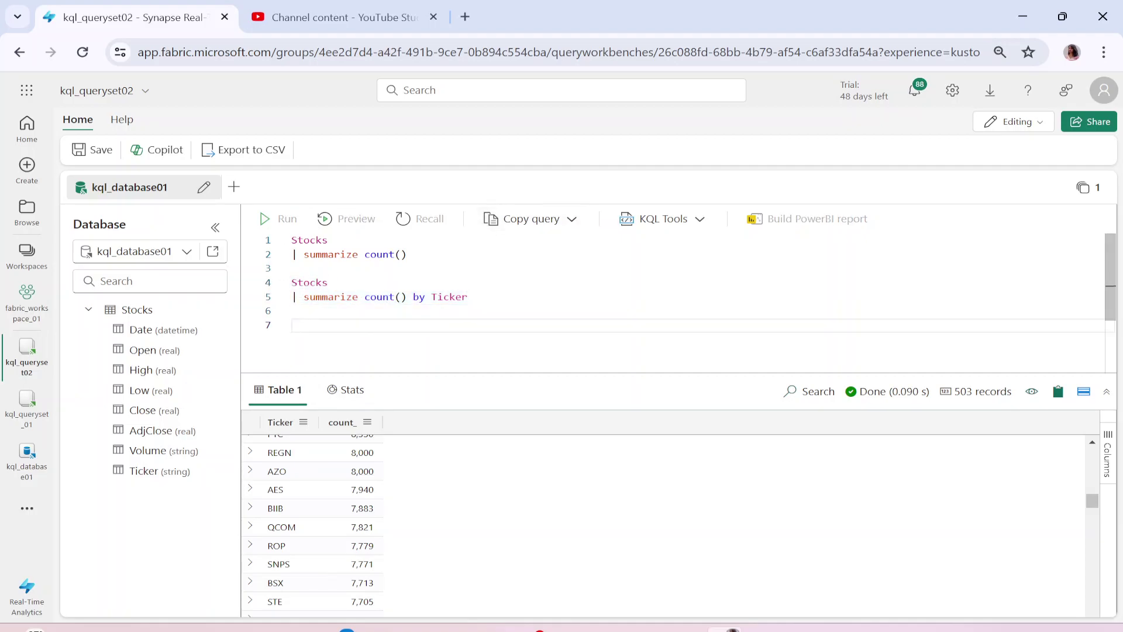
key(ctrl+v)
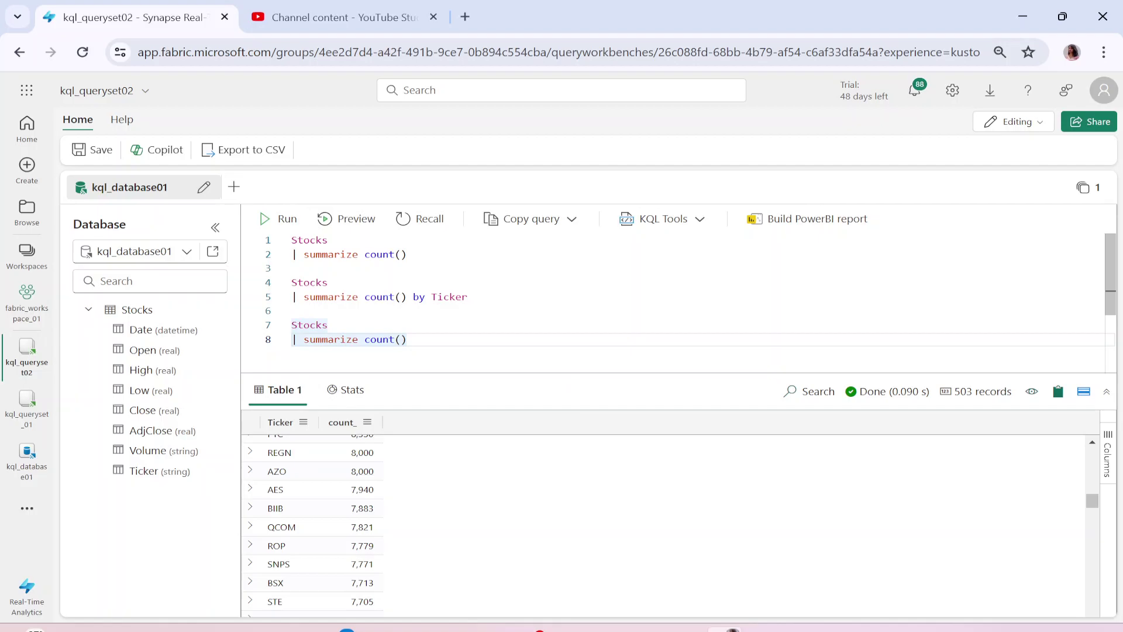
- Replace the third query's summarize clause with a filter for one stock: "where Ticker == 'RTX'"
key(ctrl+shift+Left)
key(ctrl+shift+Left)
key(ctrl+shift+Left)
key(BackSpace)
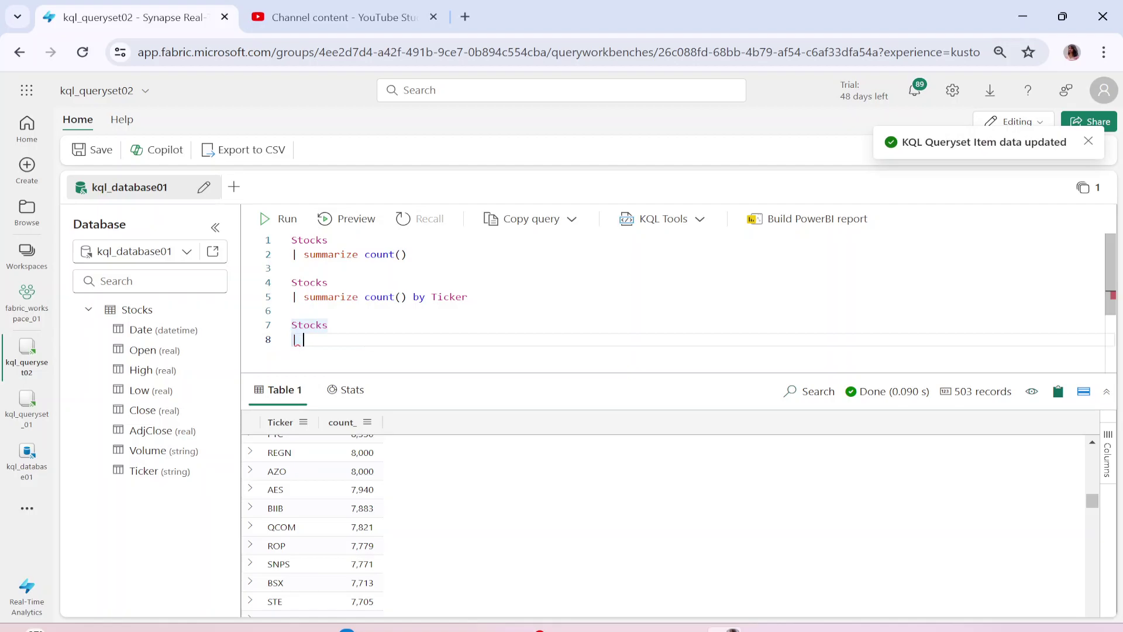
text(where)
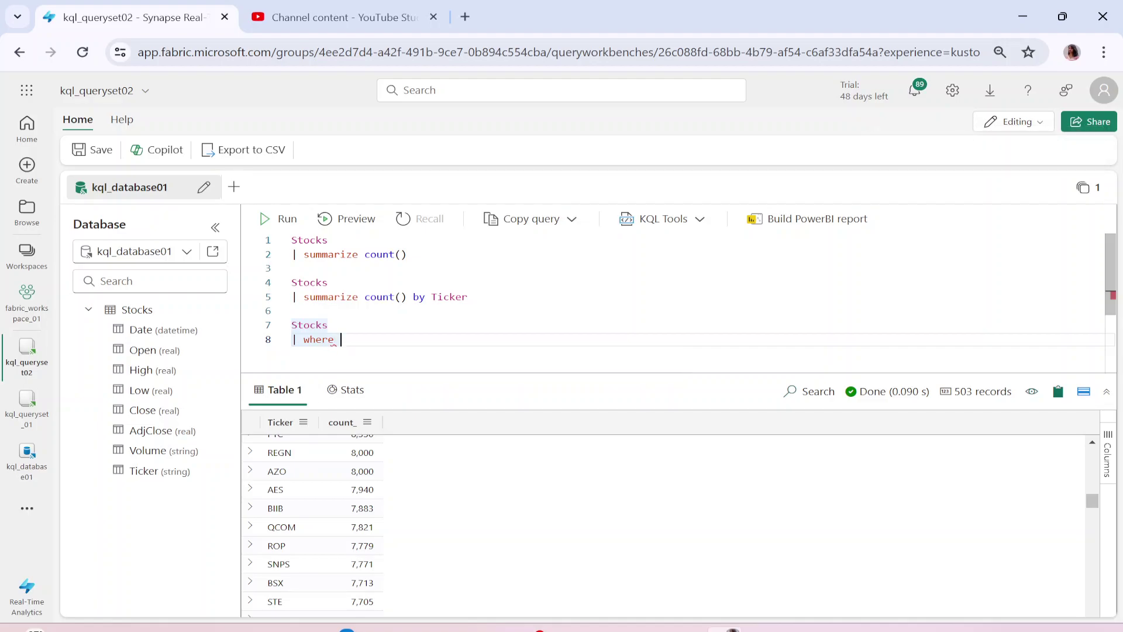
text( Ticker )
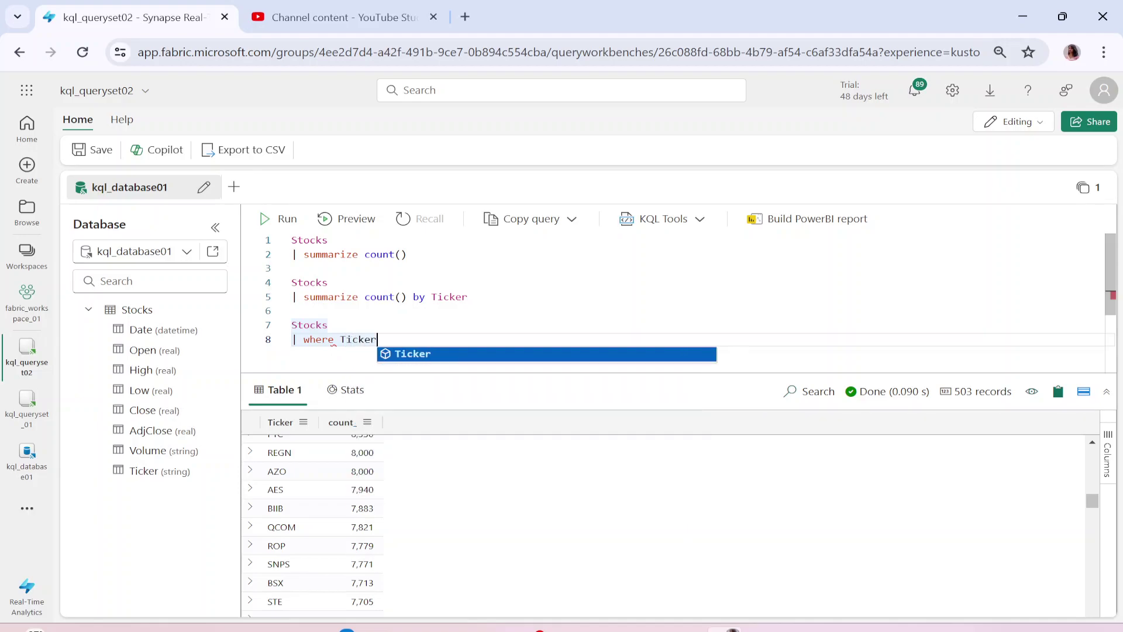
text(== ')
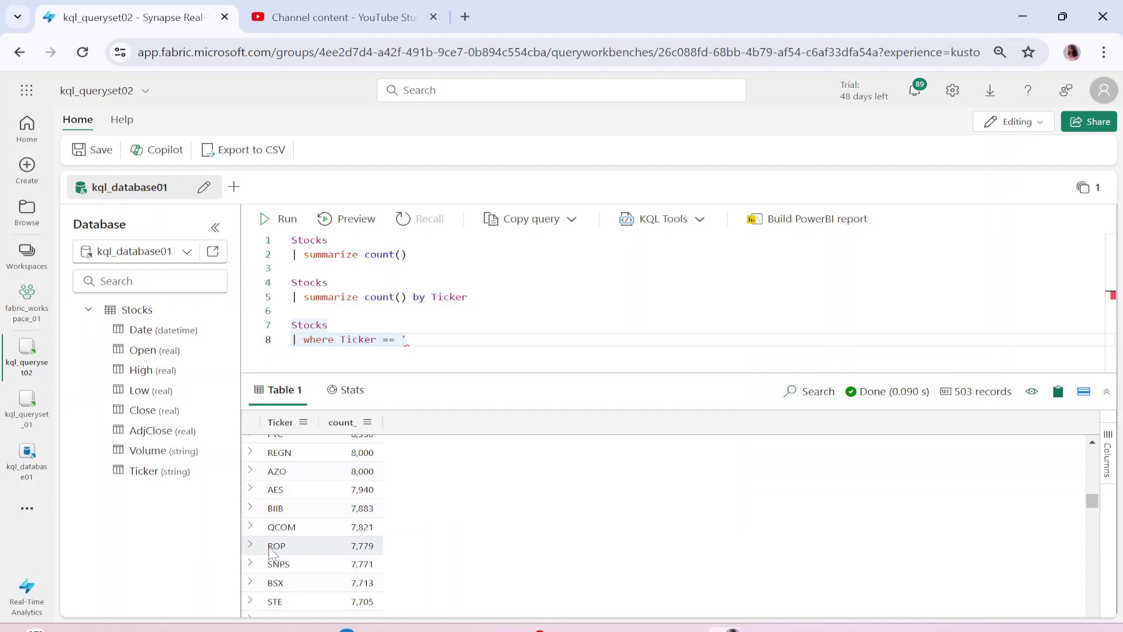
scroll(319, 537, up, 2)
scroll(319, 537, up, 10)
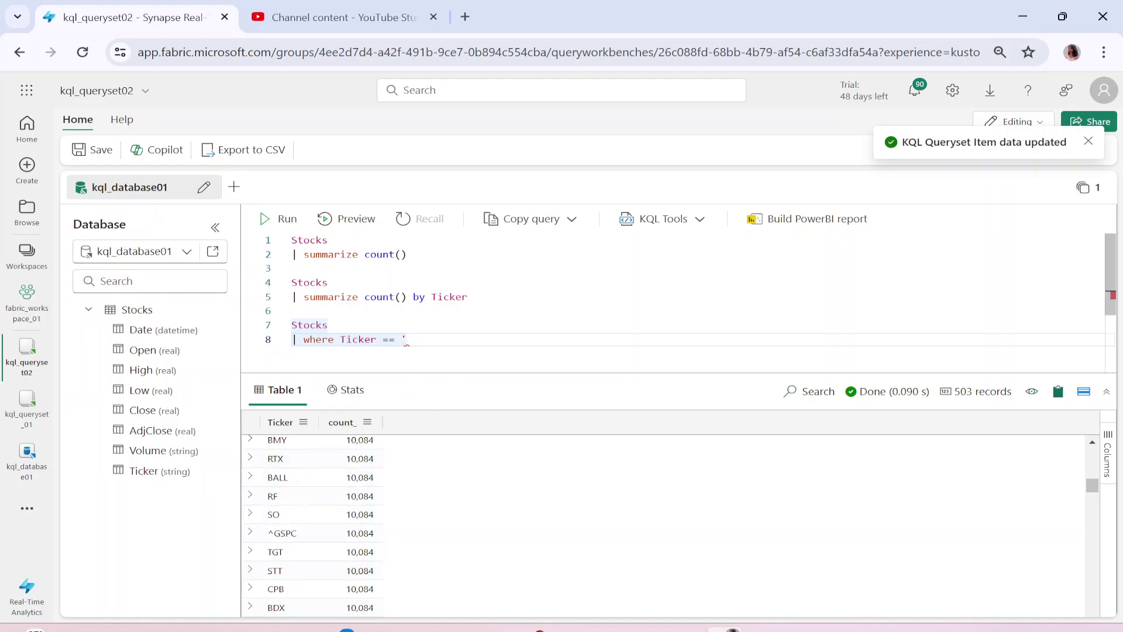
text(TX')
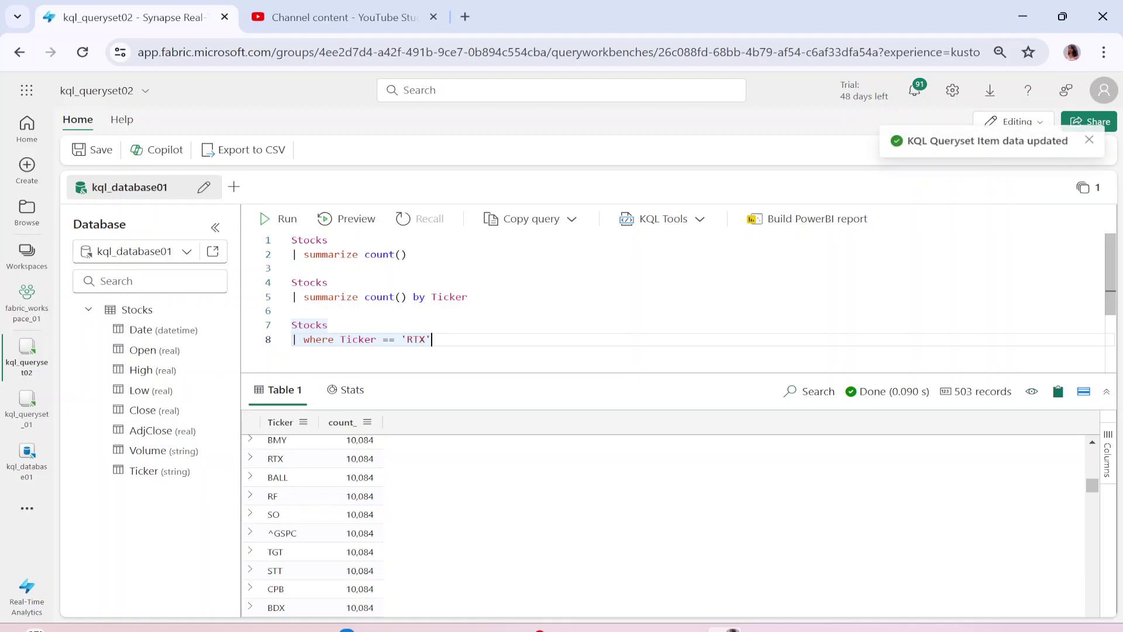
- Run only the RTX filter query and check its execution statistics, then return to the result table
key(shift+Up)
key(shift+Home)
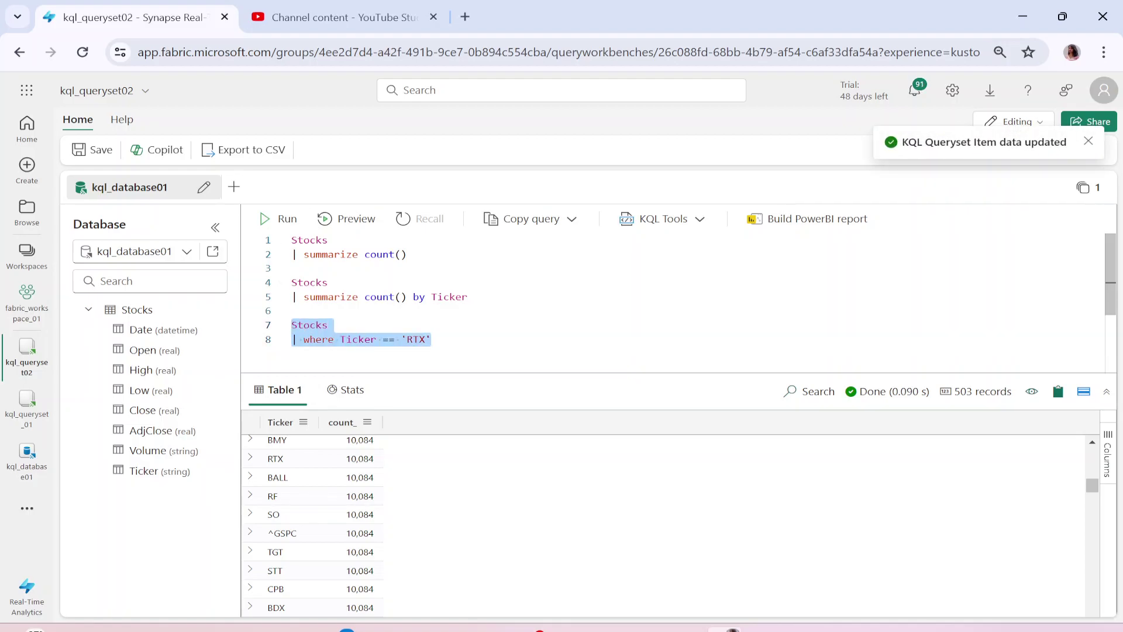
click(285, 230)
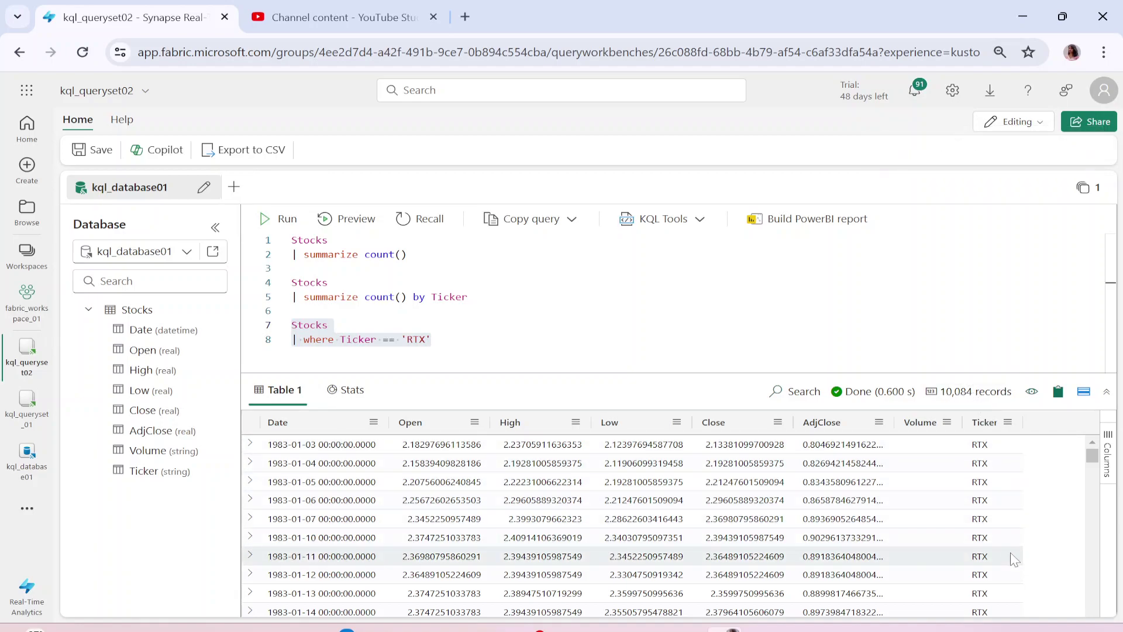
click(351, 398)
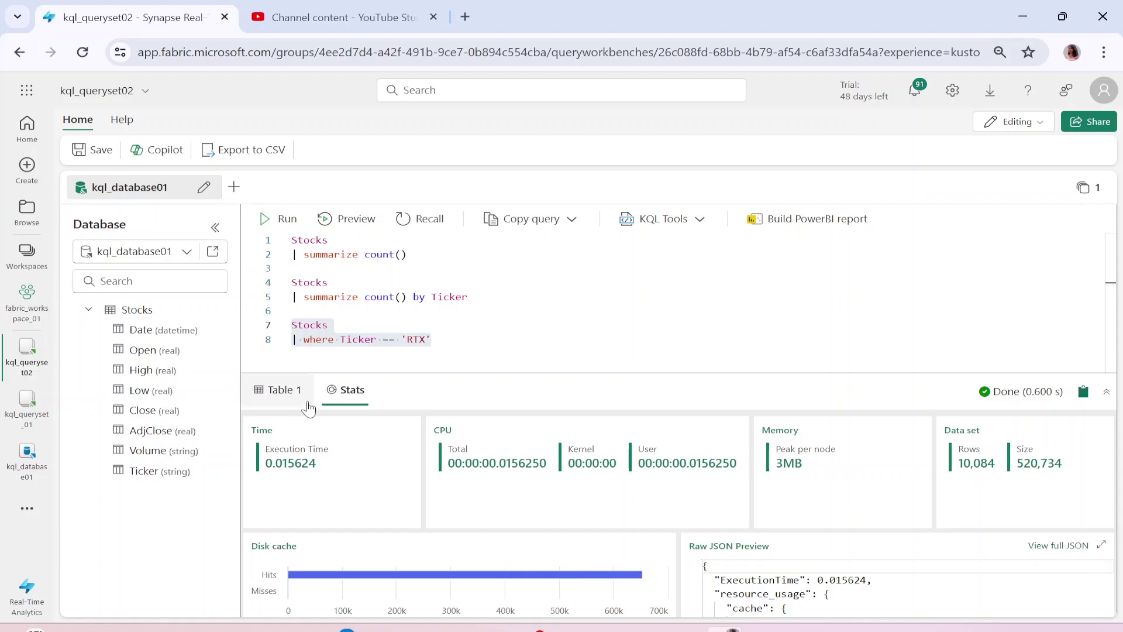
click(291, 398)
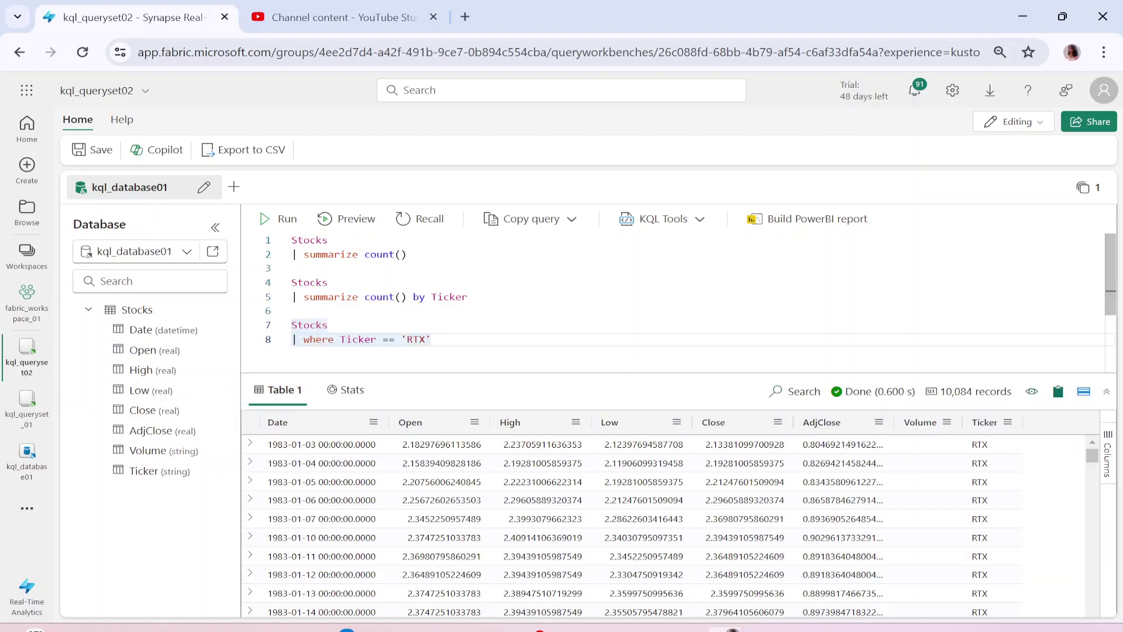
- Add the line "| summarize max(Close),min(Close) by Date" below the RTX filter
scroll(673, 292, down, 1)
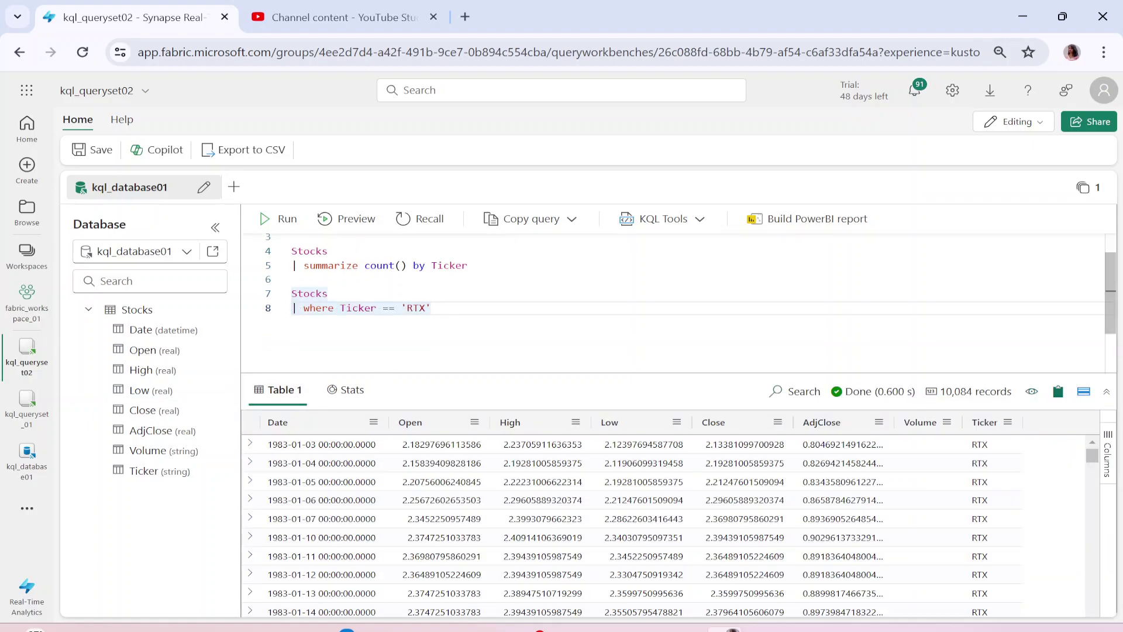
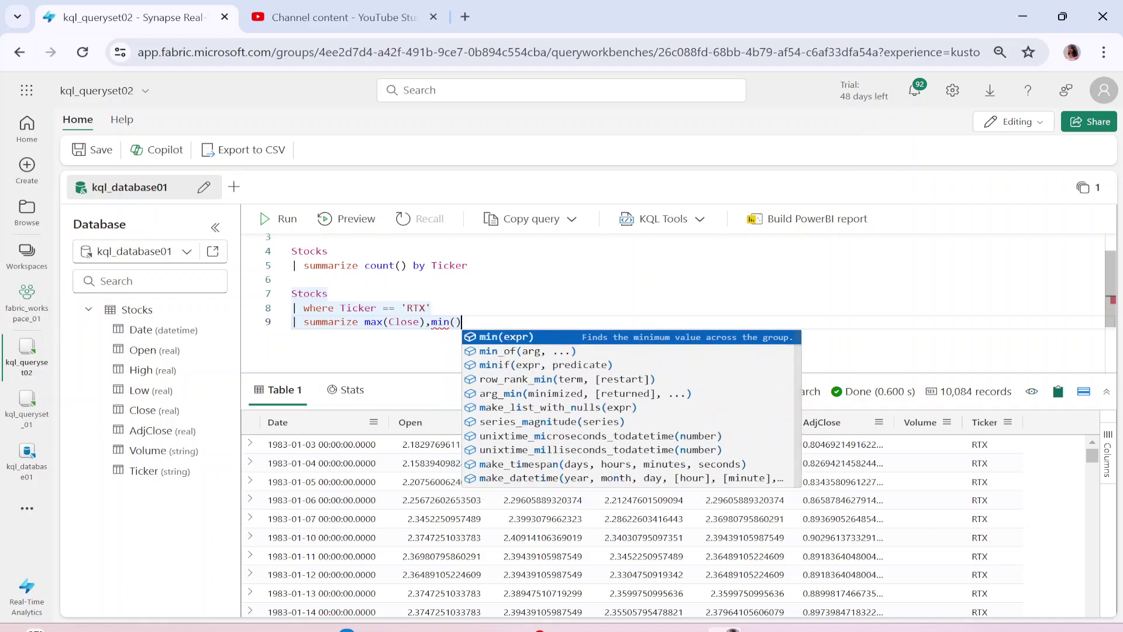
text(Colse)
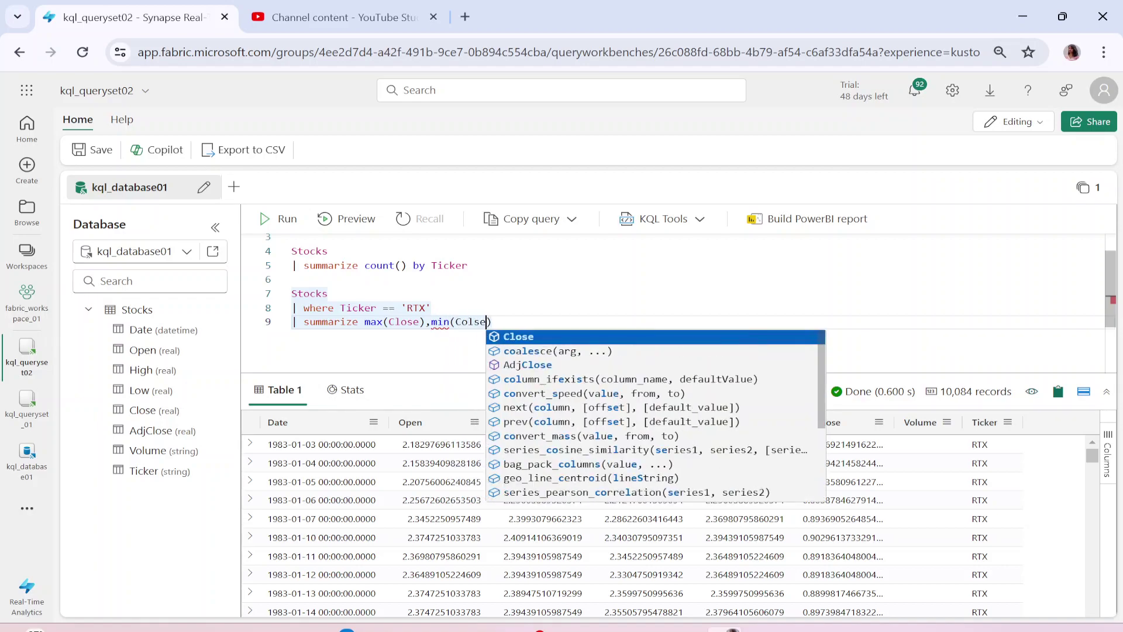
key(Tab)
key(End)
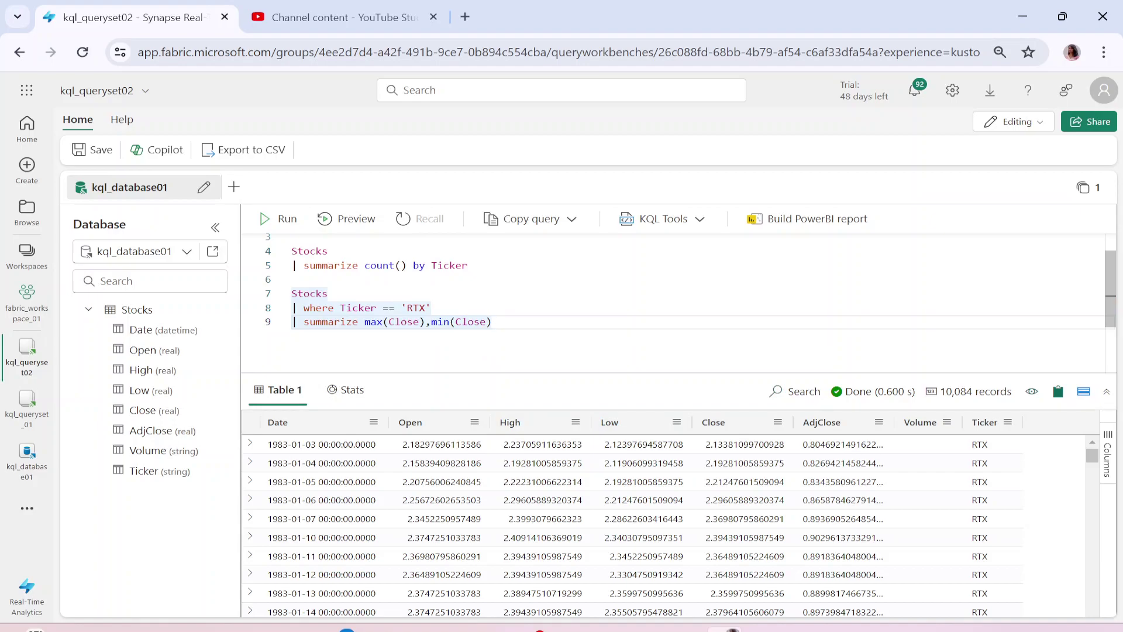
text(by)
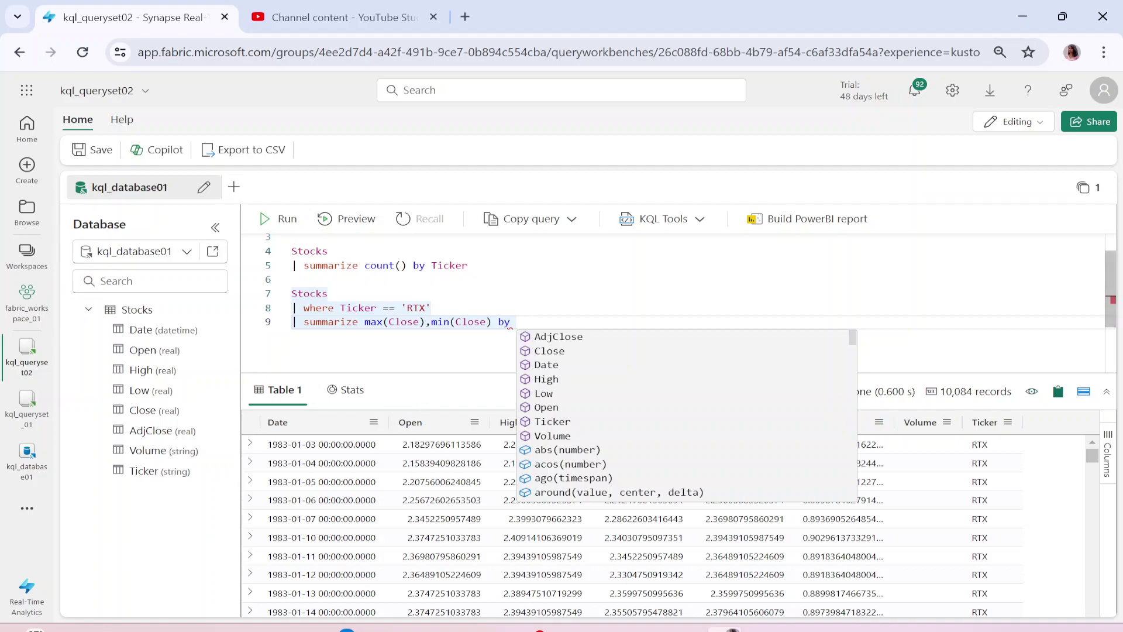
key(Escape)
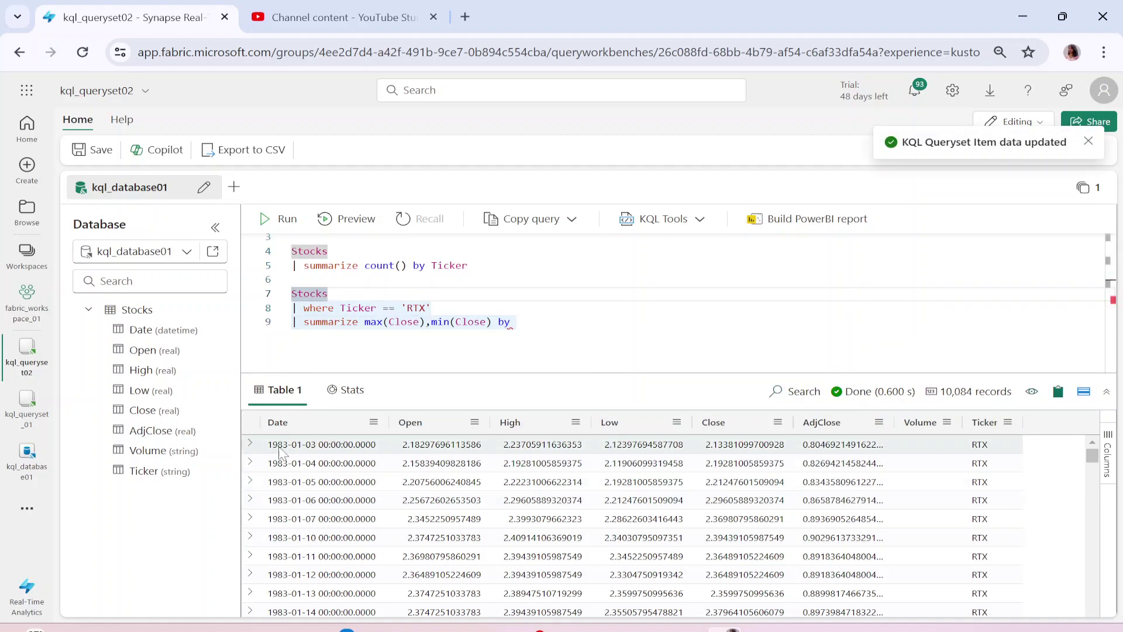
click(517, 322)
text(Date)
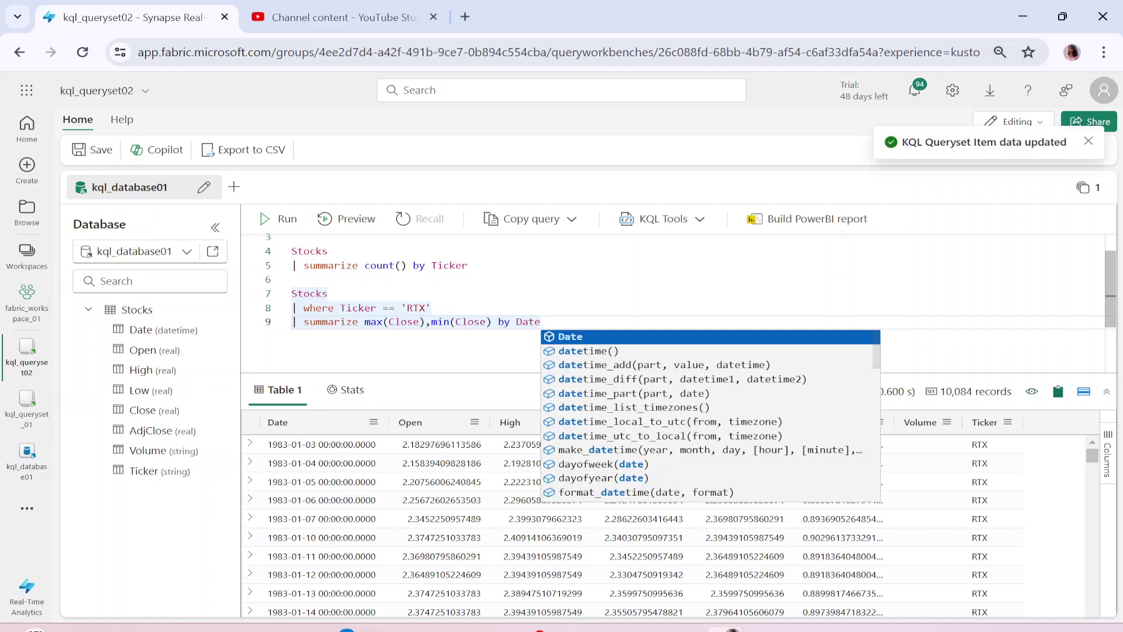
key(Return)
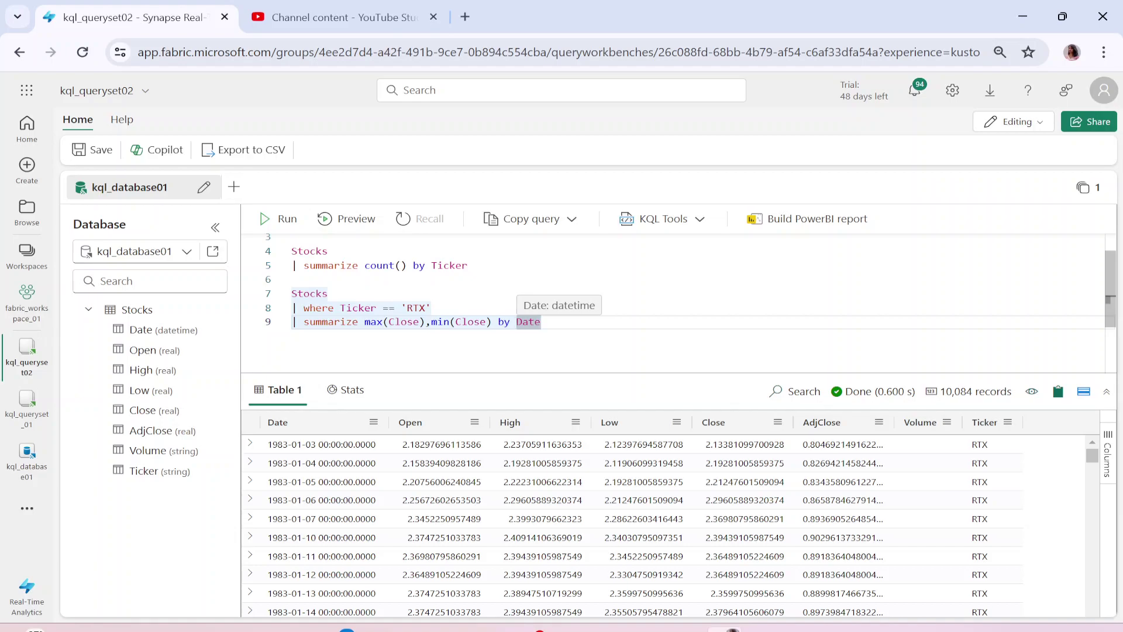
- Group the RTX summary by startofyear(Date) instead of the plain date and run only that query
click(516, 322)
text(start)
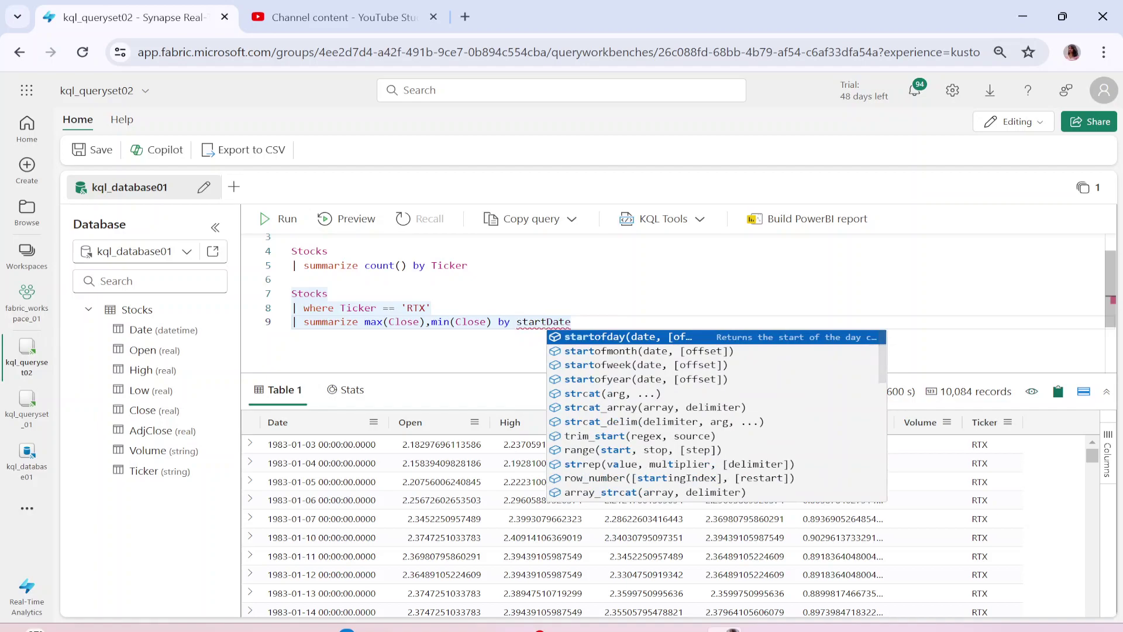
click(606, 380)
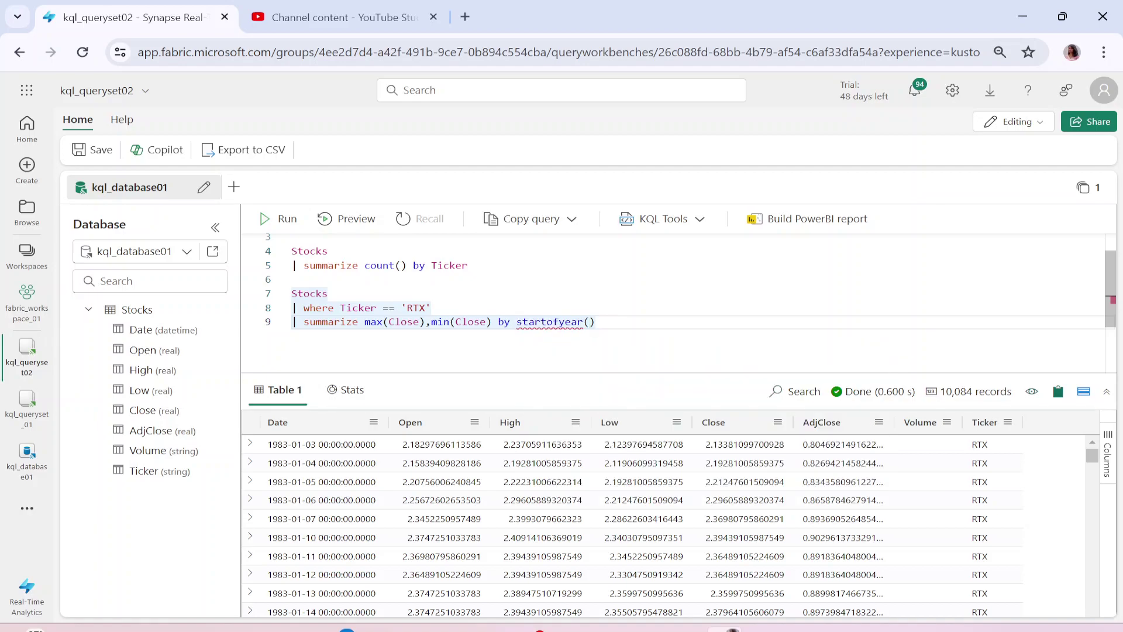
text(Date)
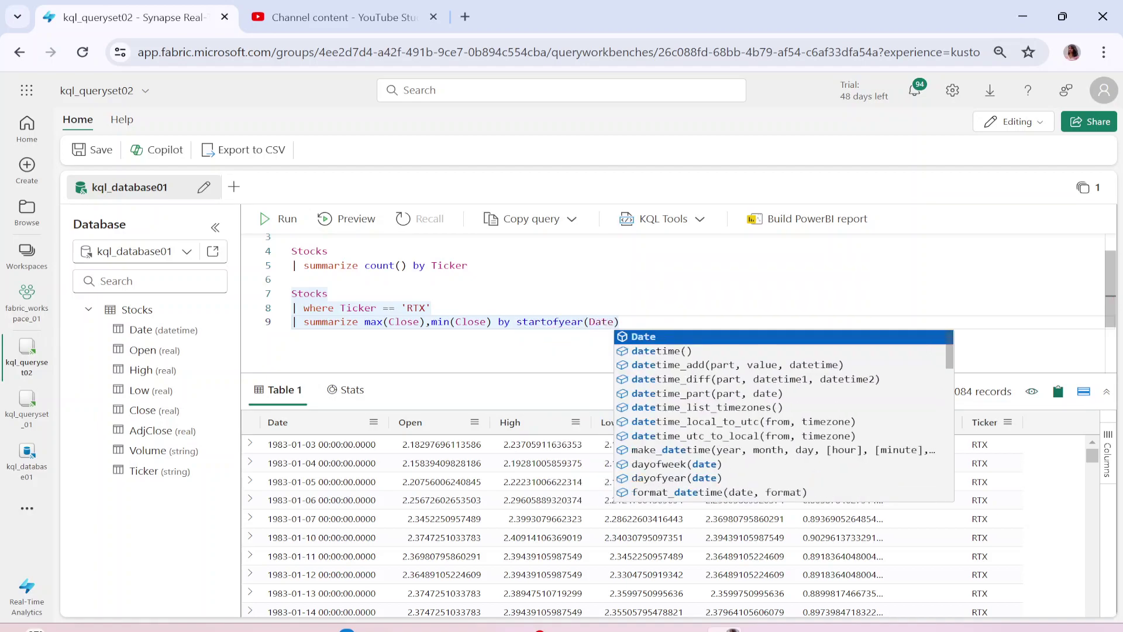
text())
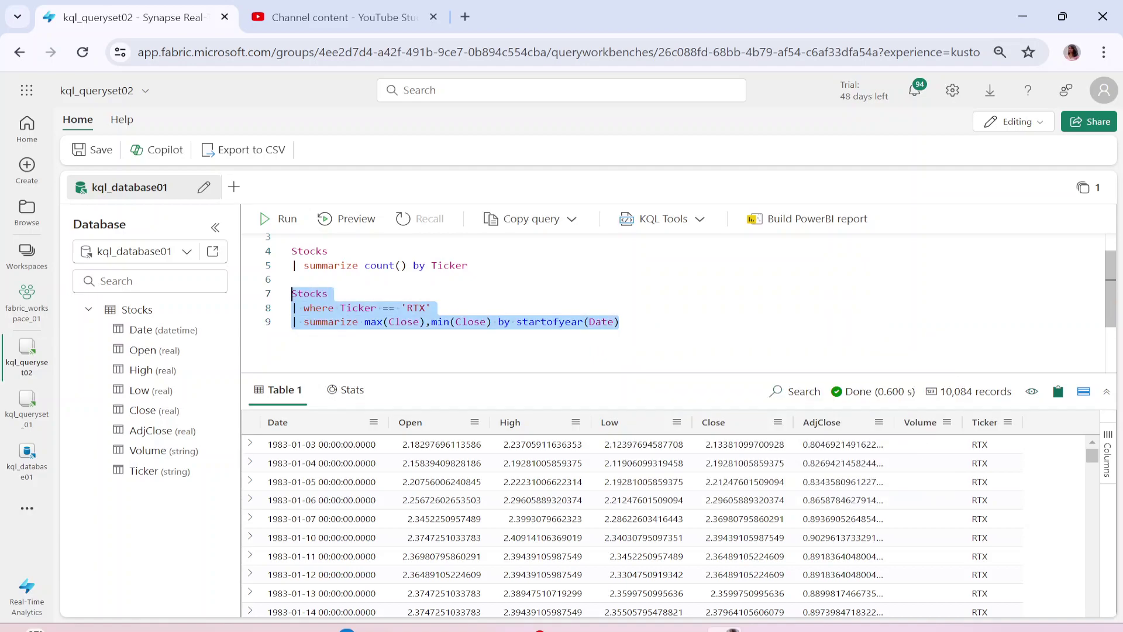
click(264, 218)
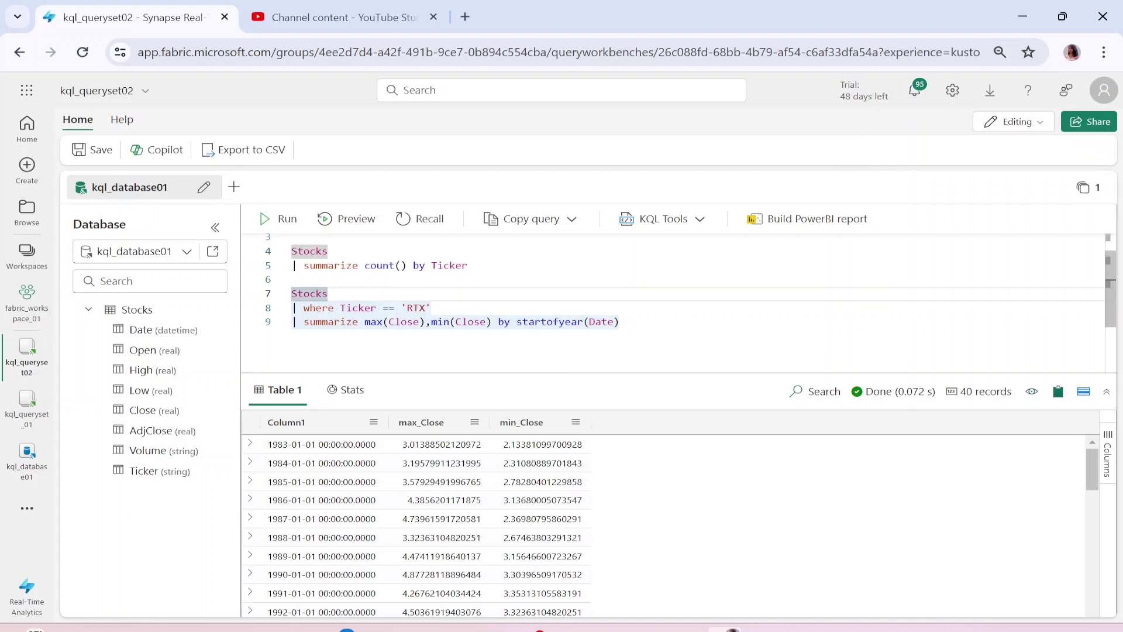
- Review the RTX query part by part: the Stocks table, the Ticker filter, and the max and min Close aggregations
click(322, 293)
click(328, 293)
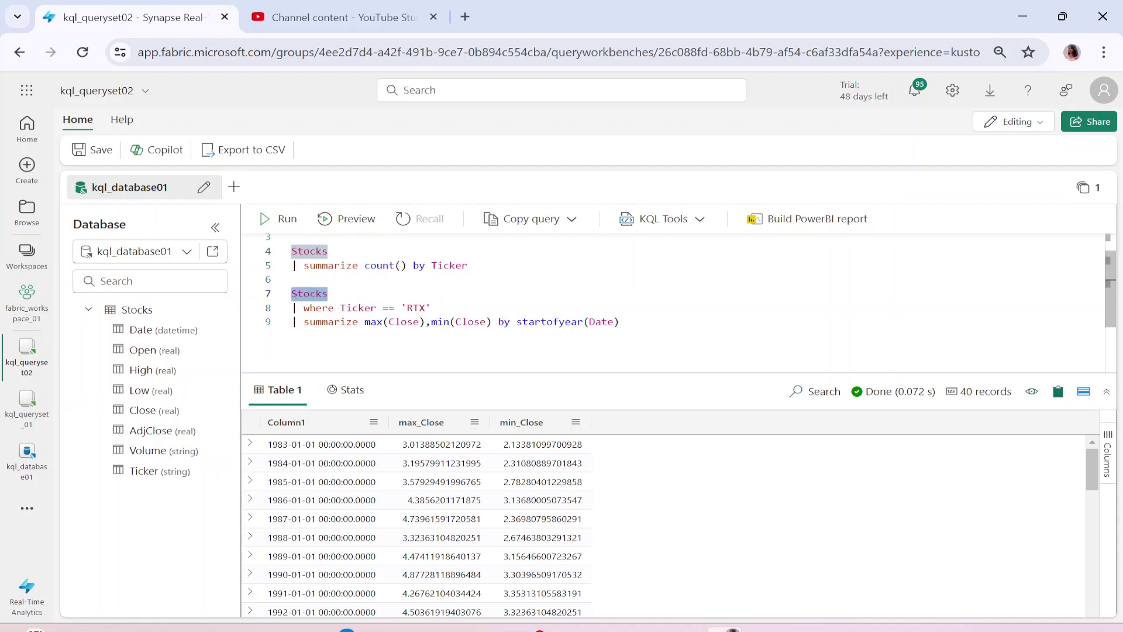
drag(431, 307, 291, 307)
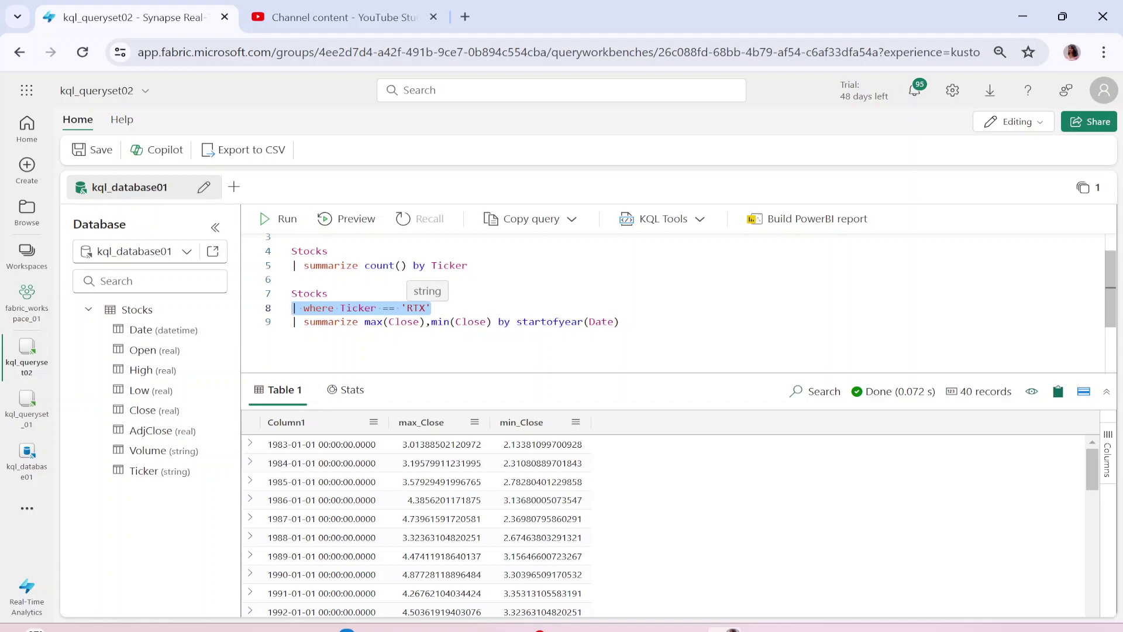
click(321, 322)
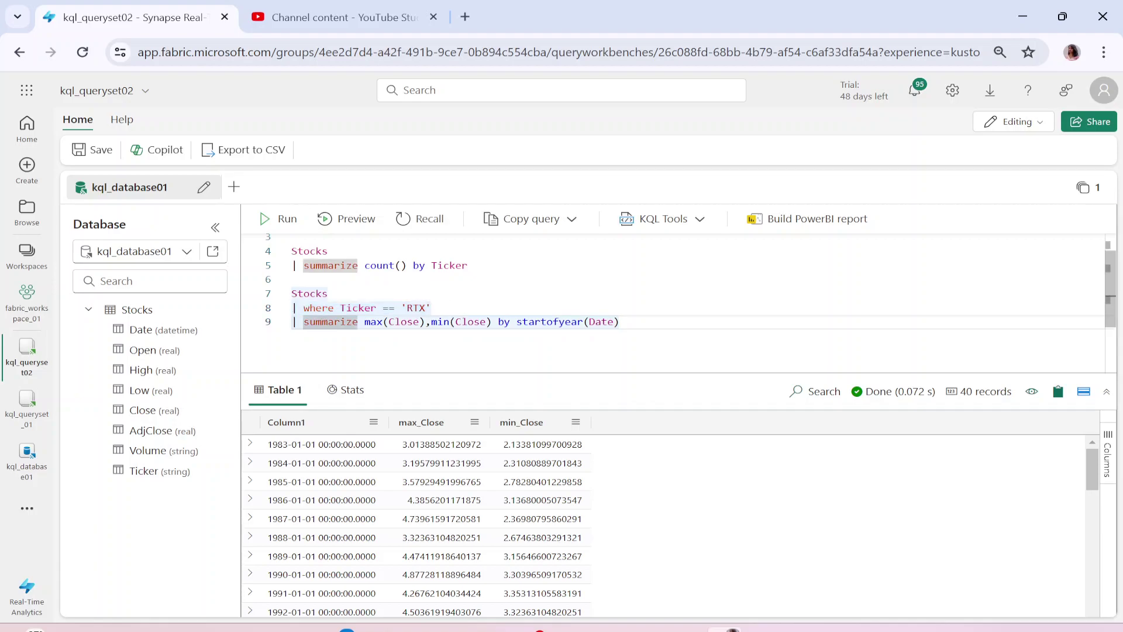
click(620, 322)
drag(359, 322, 413, 322)
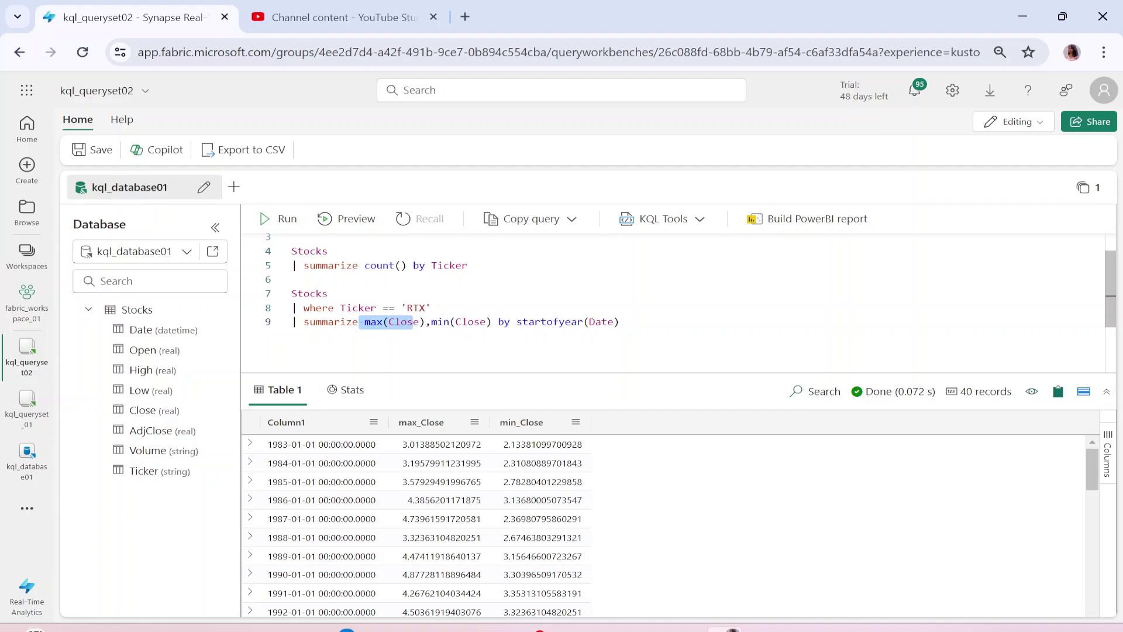
click(461, 322)
- Add the line "| extend column1 = max_Close - min_Close" below the summarize line of the RTX query
click(619, 322)
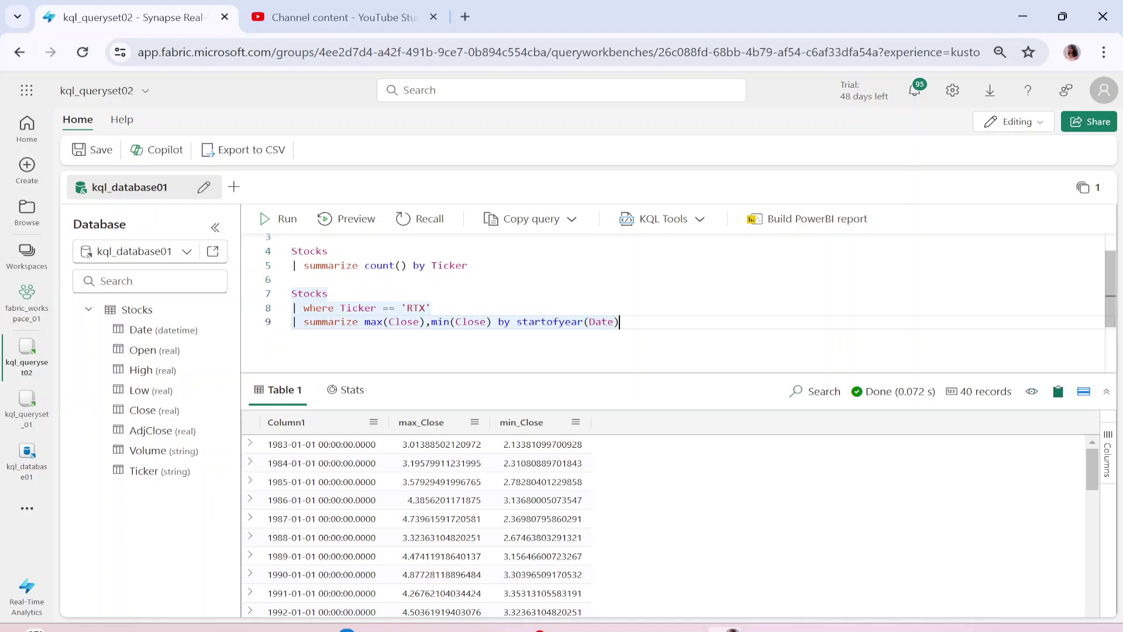
key(Return)
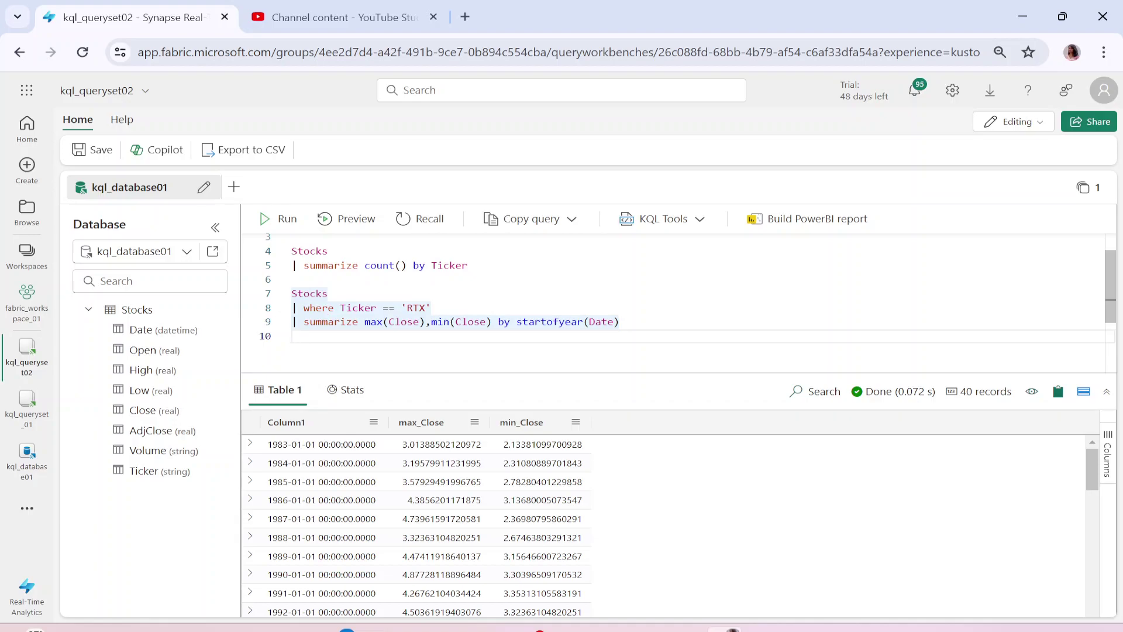
text(|)
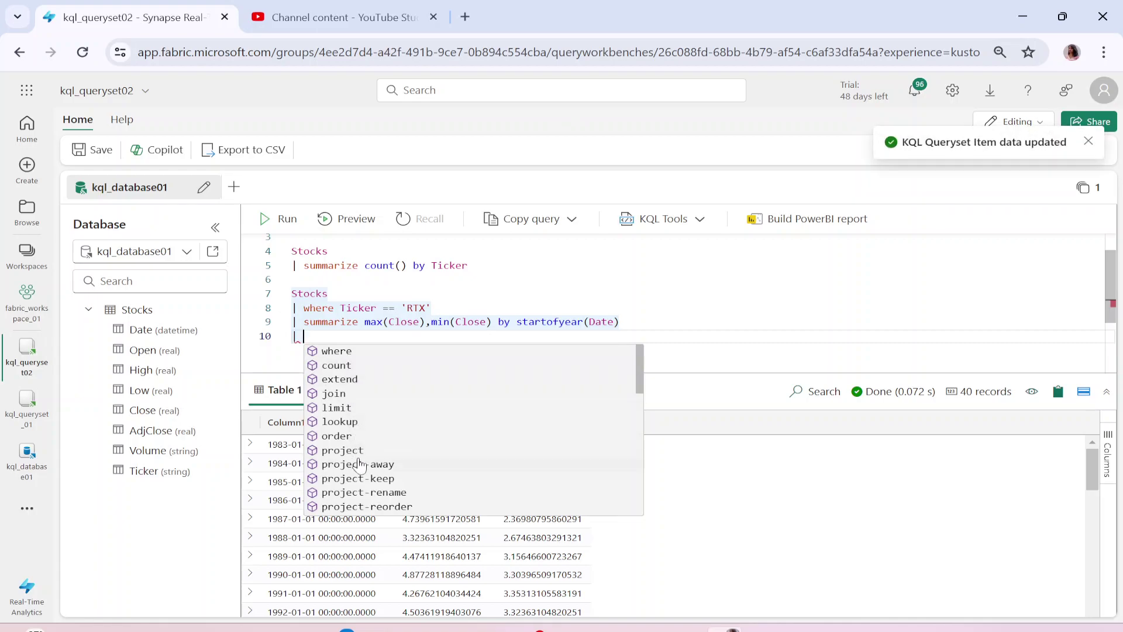
click(342, 380)
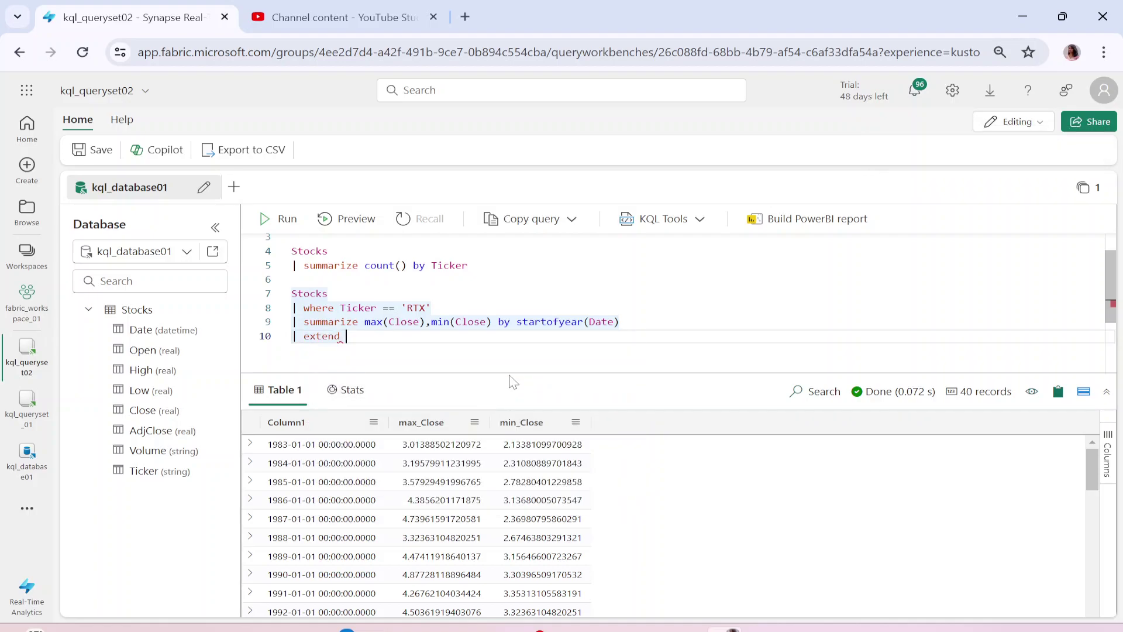
text(col)
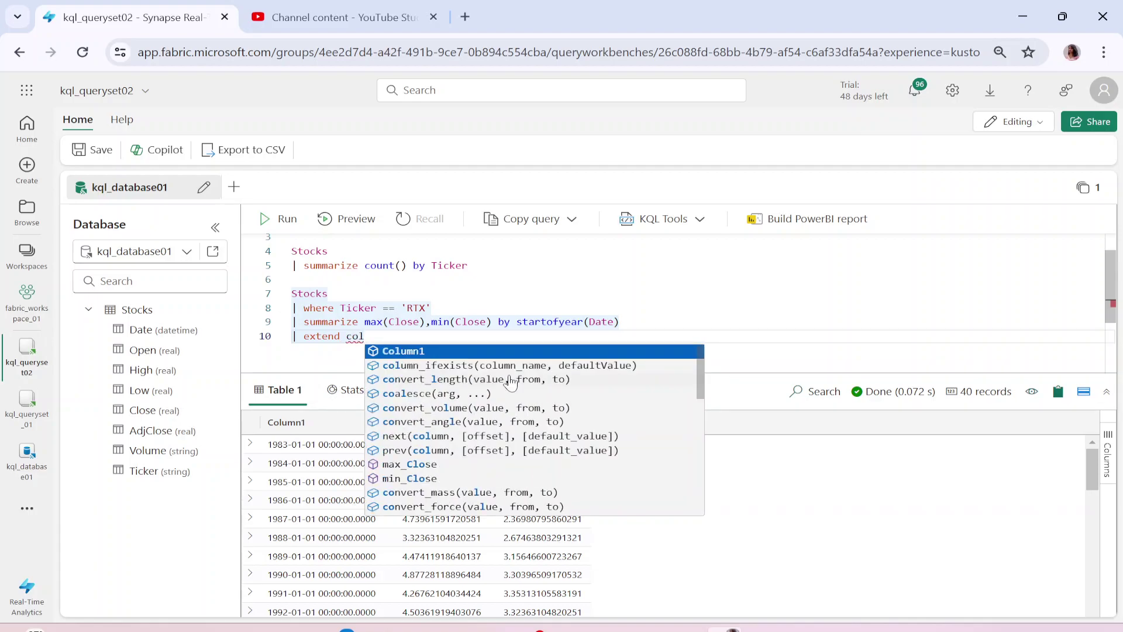
text(iumn1)
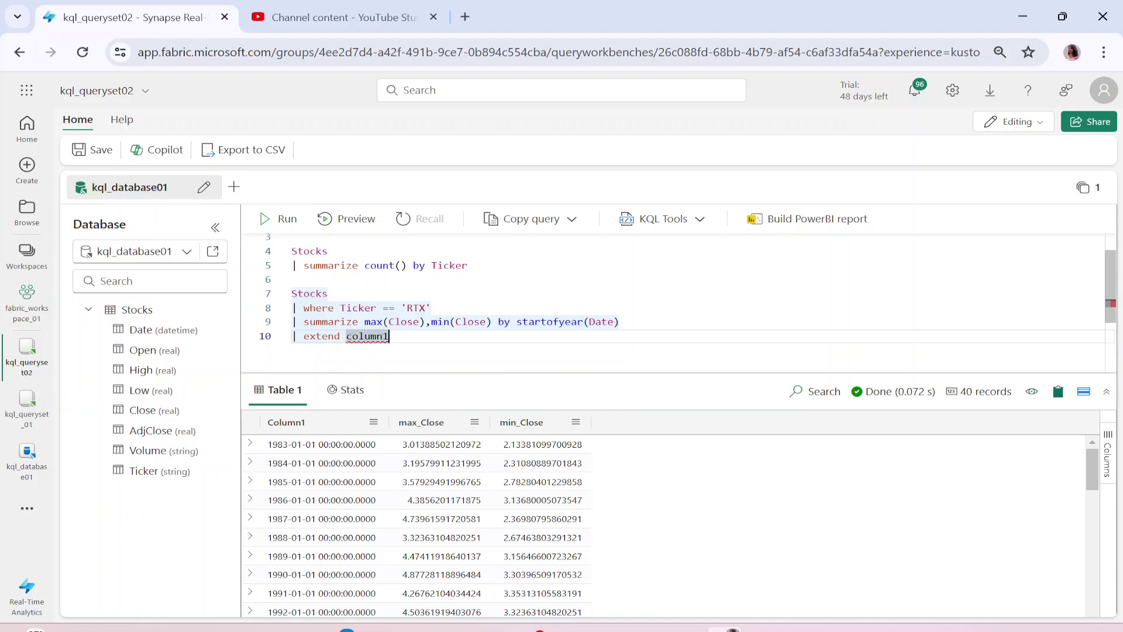
text(=)
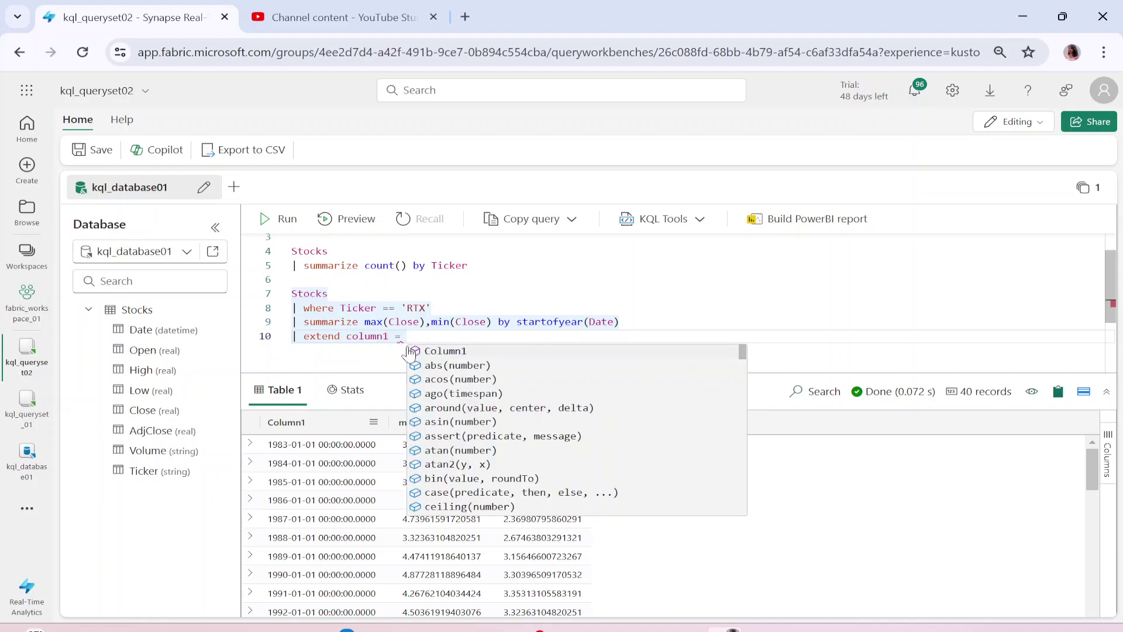
text(max)
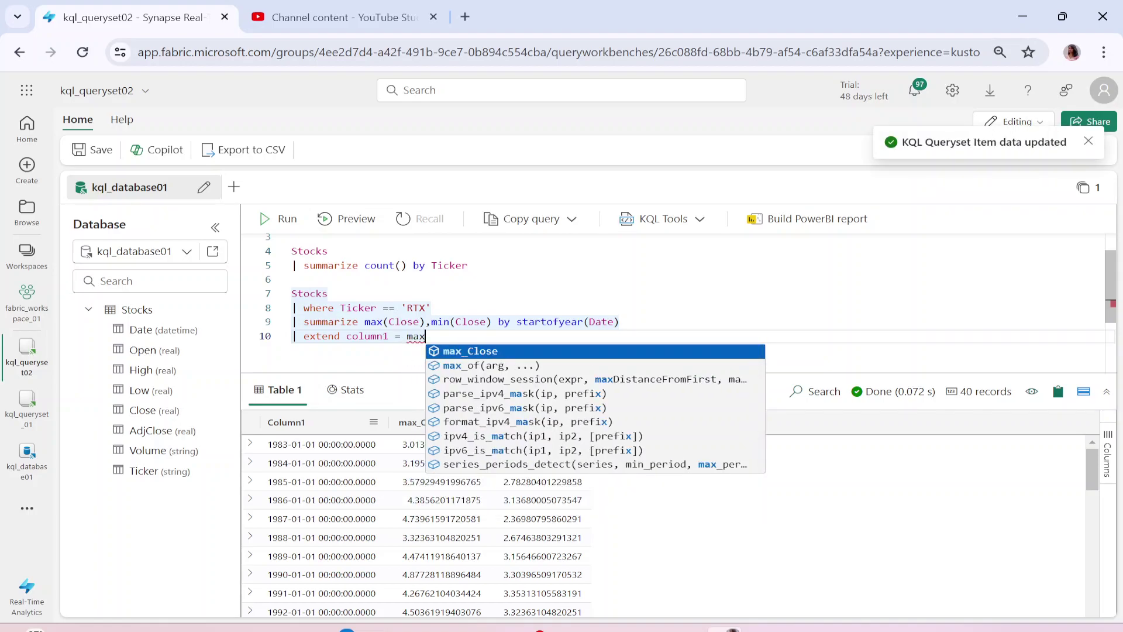
key(Tab)
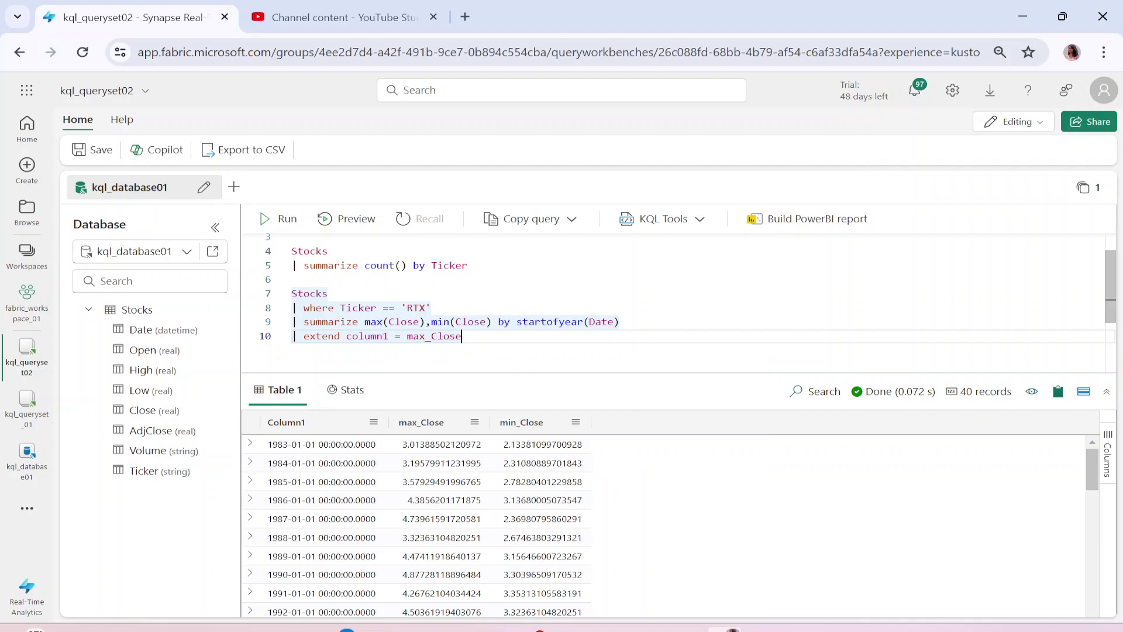
text(- min)
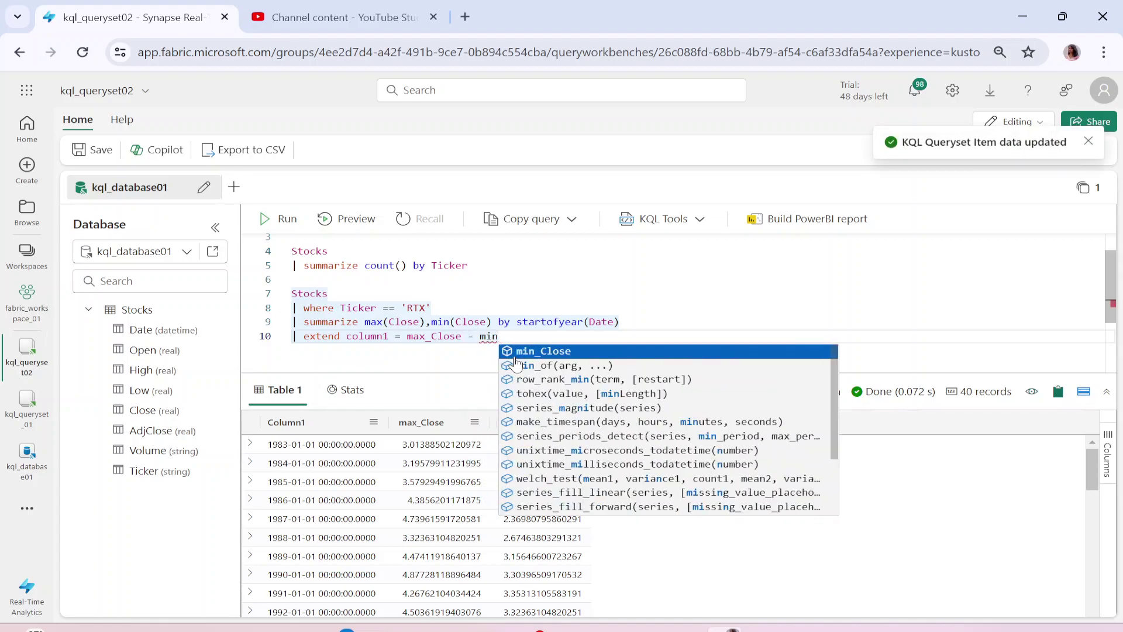
key(Tab)
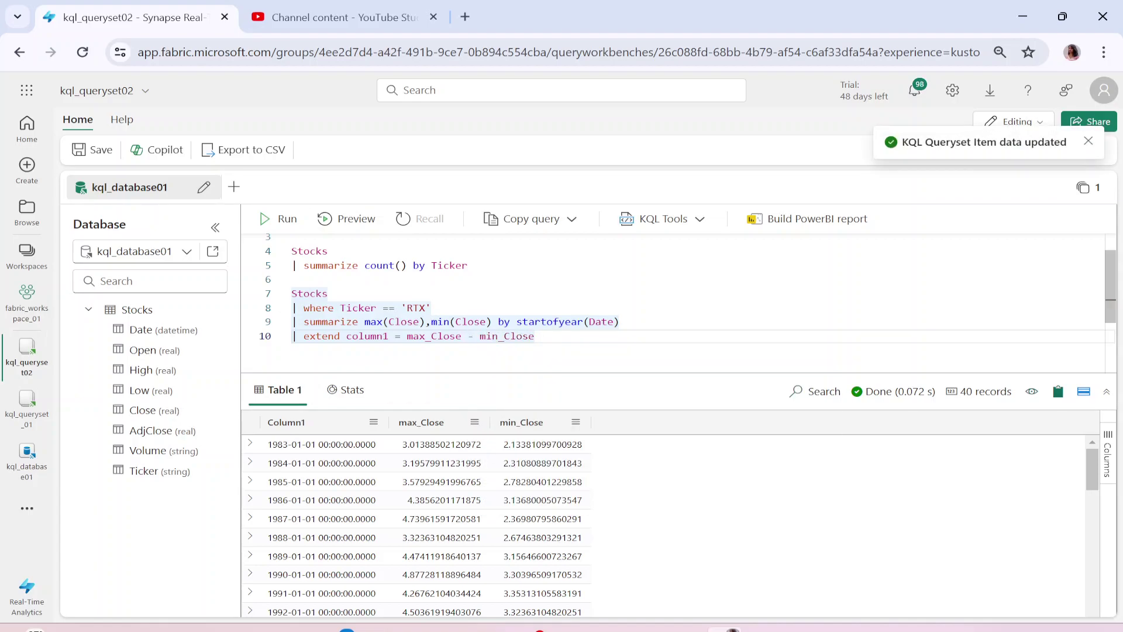
- Change the column1 expression to round((max_Close - min_Close)*2,2) and run only the RTX query
text())
click(407, 336)
text(()
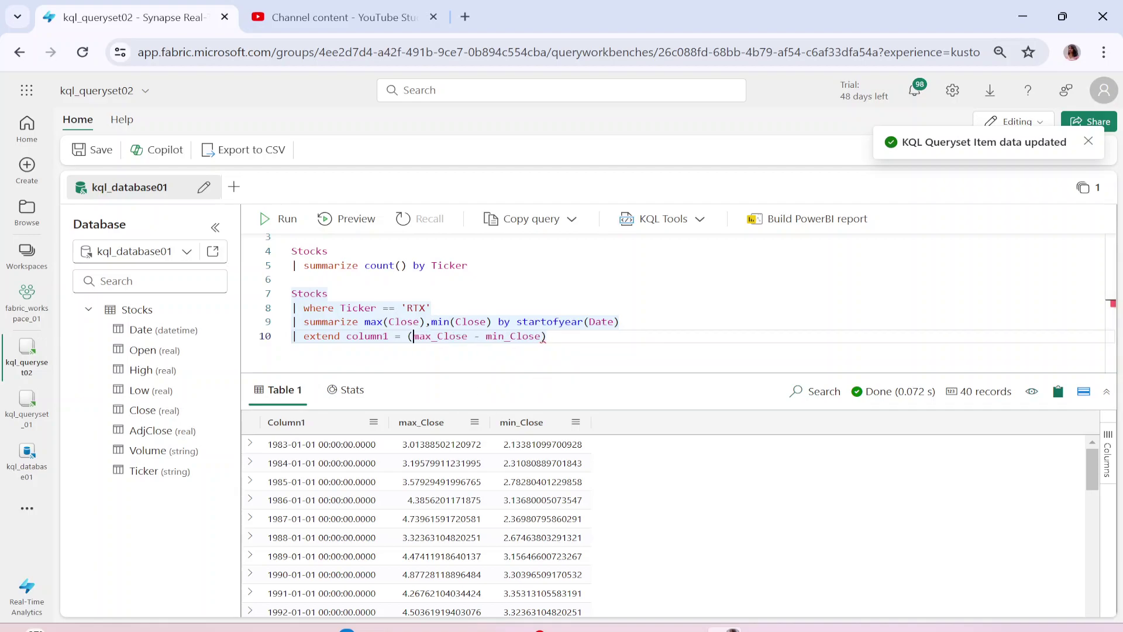
click(547, 335)
text(*)
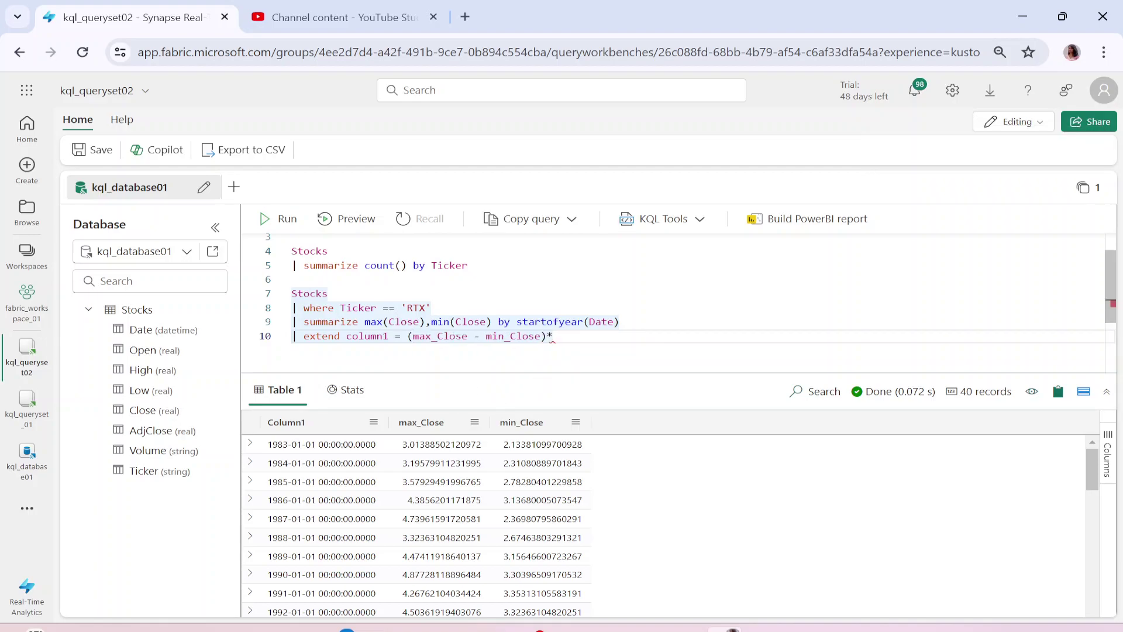
text(2round)
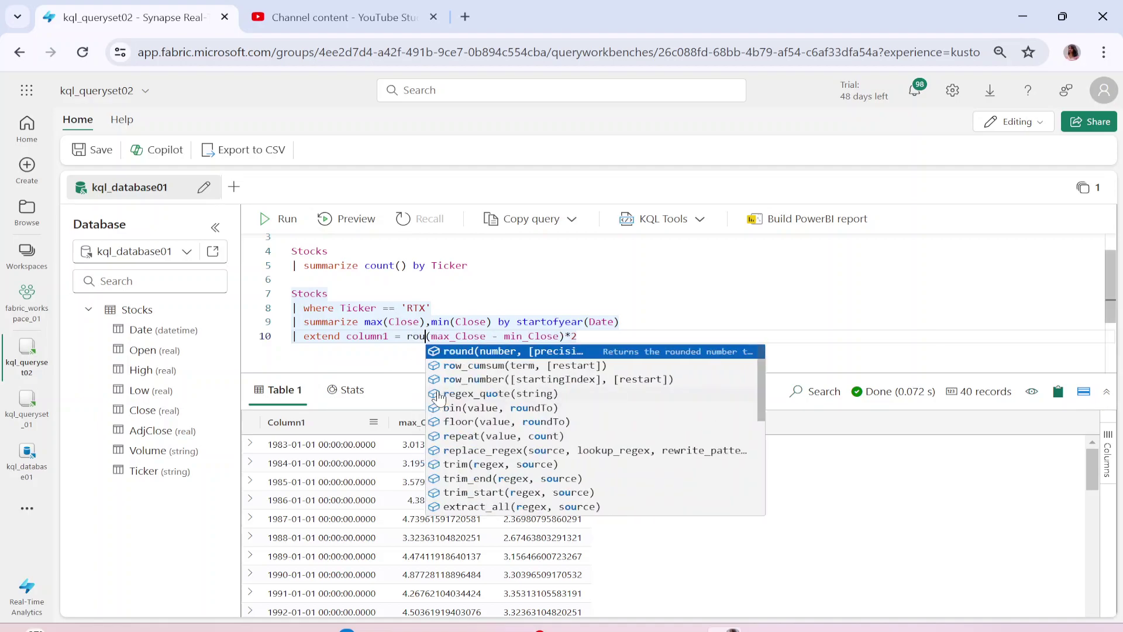
text(()
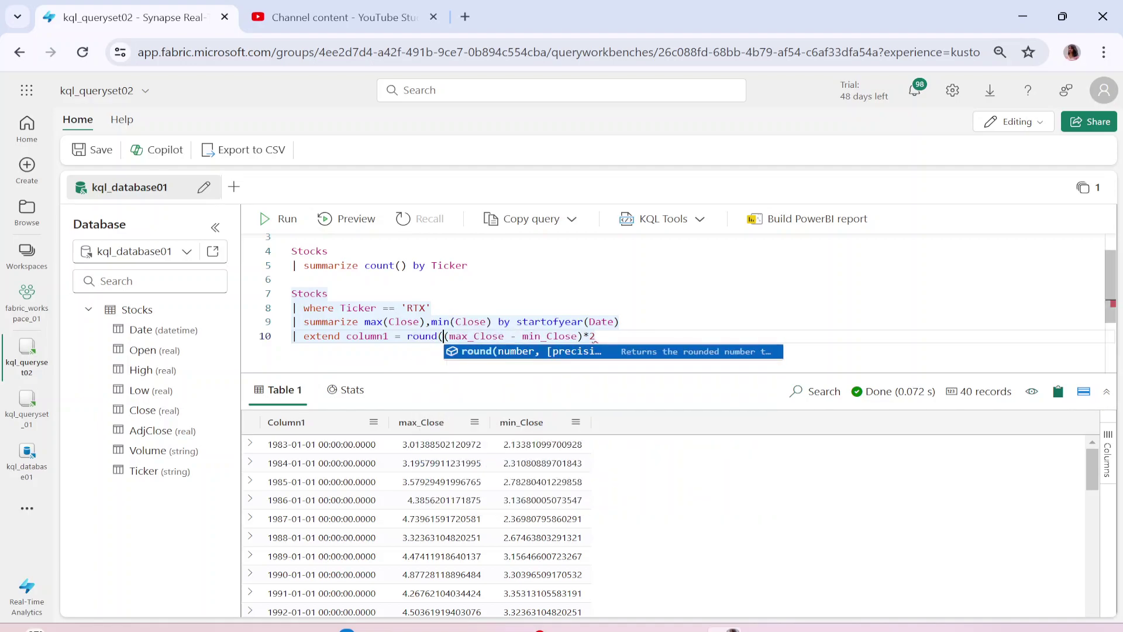
click(596, 336)
text(,2))
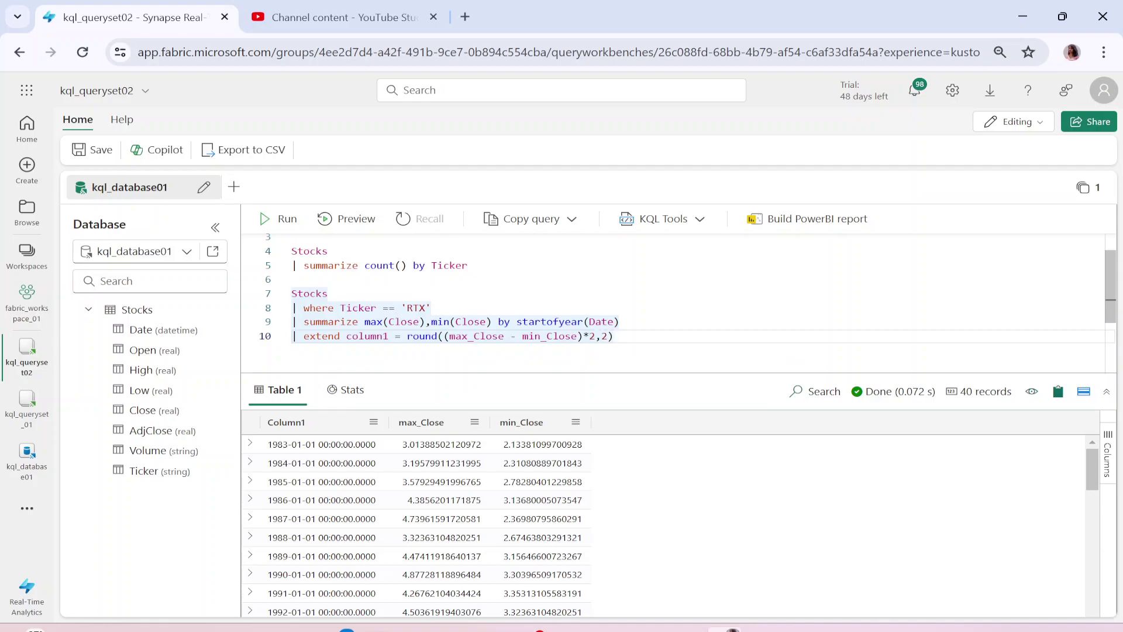
drag(614, 336, 291, 293)
click(283, 226)
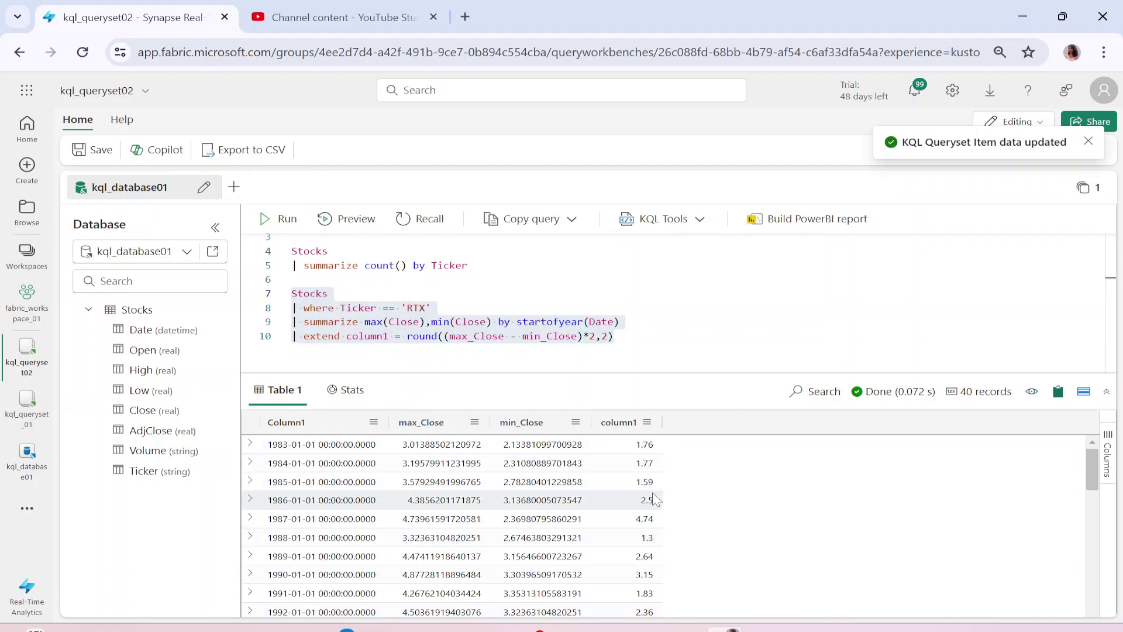
- Add the line "| sort by column1" at the end of the RTX query
click(614, 336)
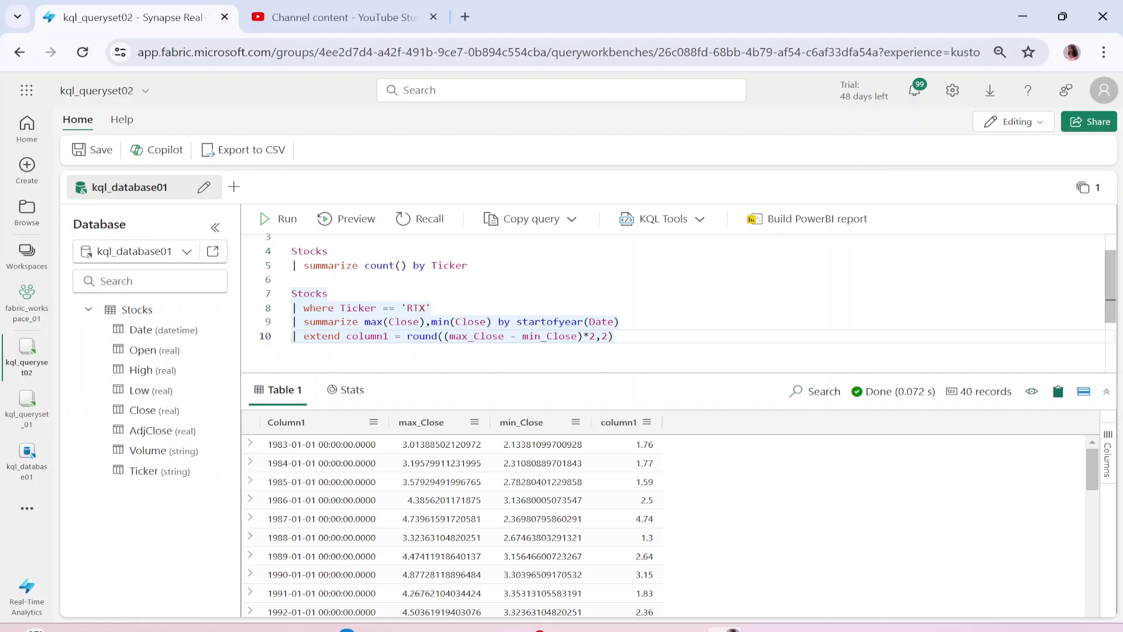
key(Return)
text(|)
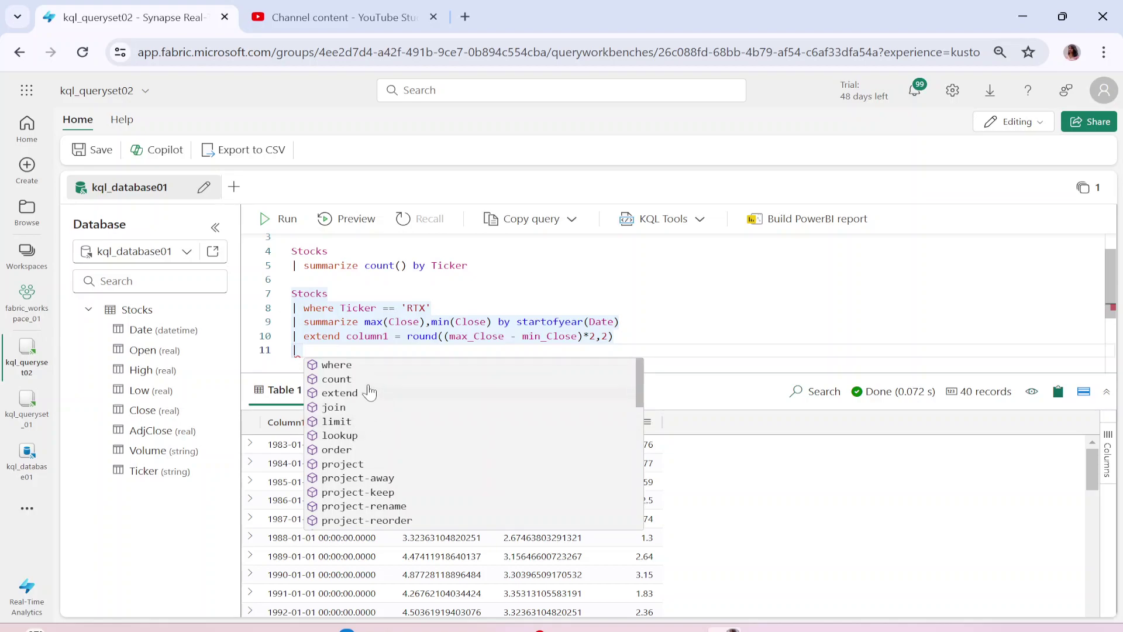
scroll(397, 510, down, 2)
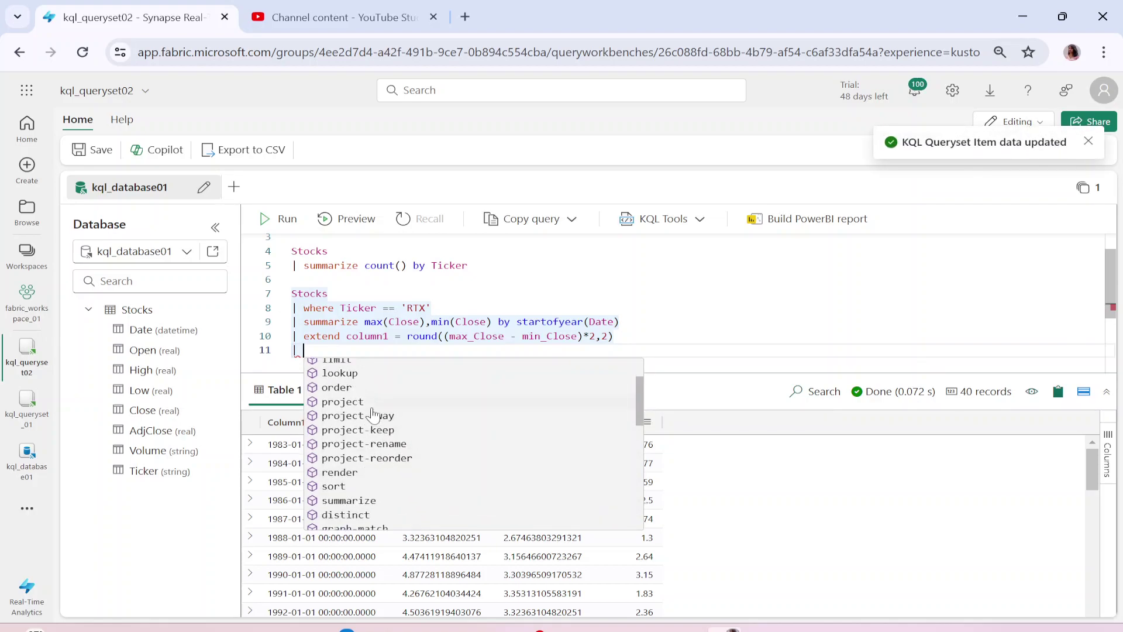
scroll(401, 518, down, 2)
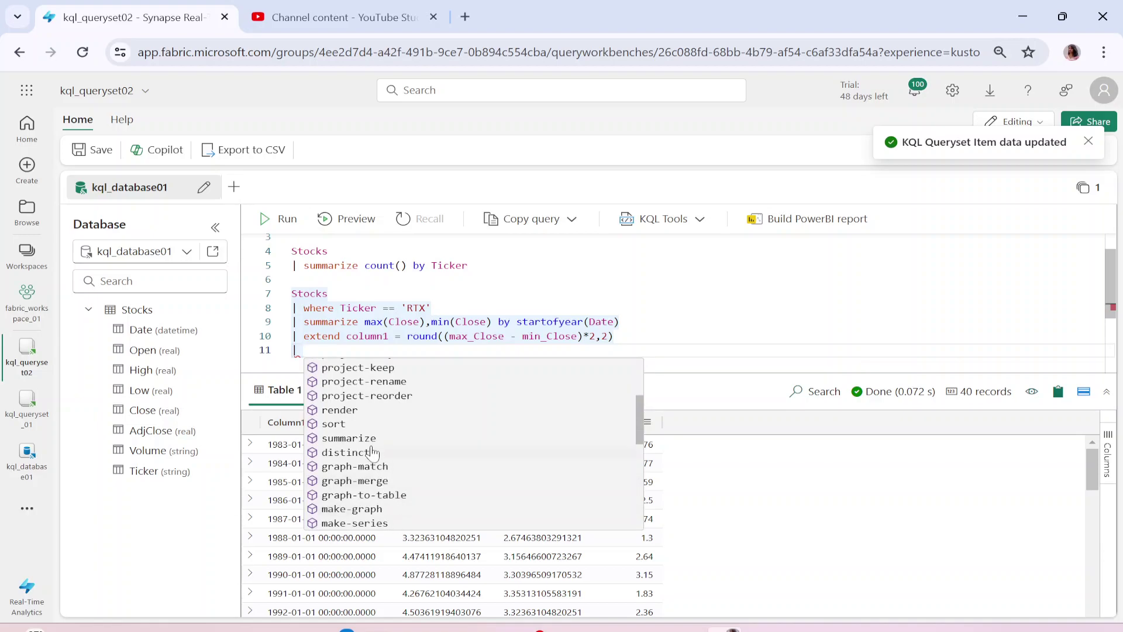
click(338, 427)
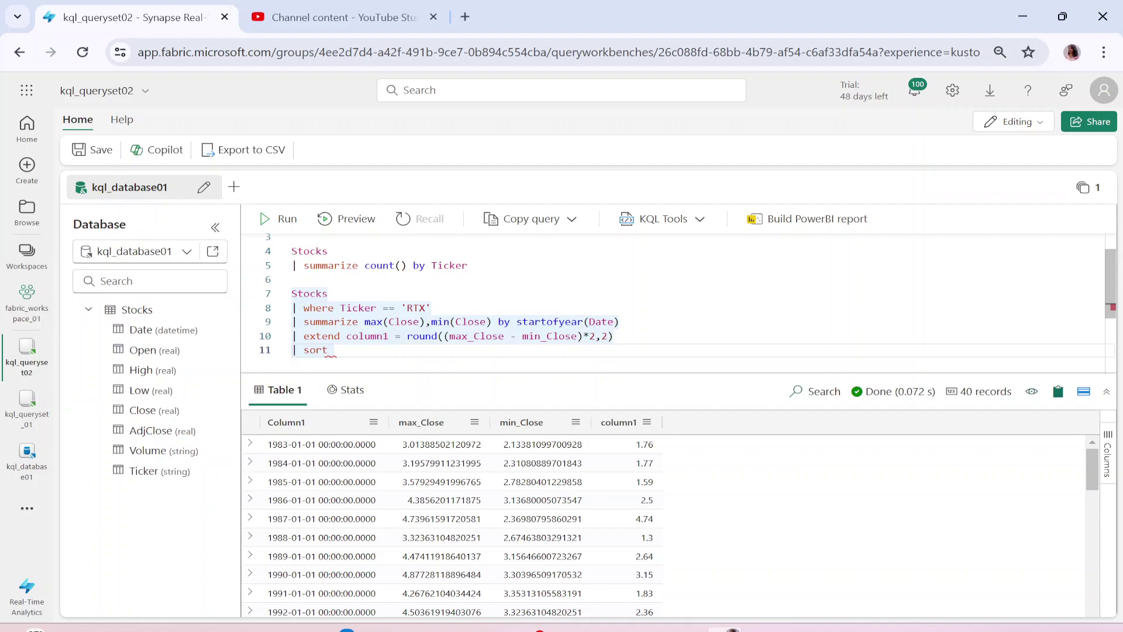
text(by)
key(Escape)
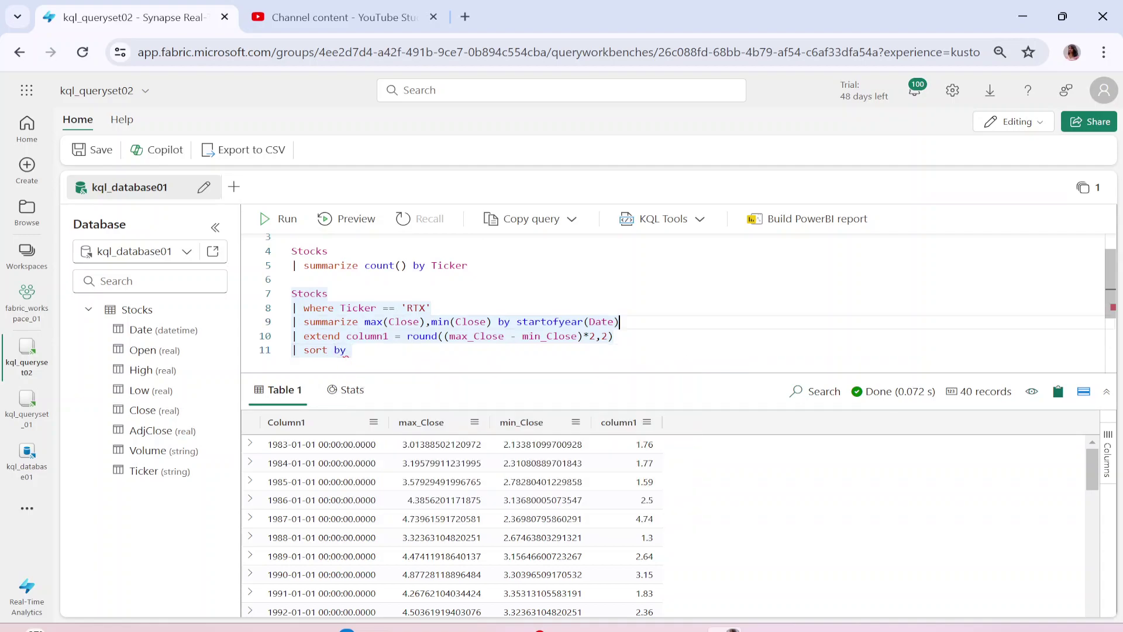
text(column1)
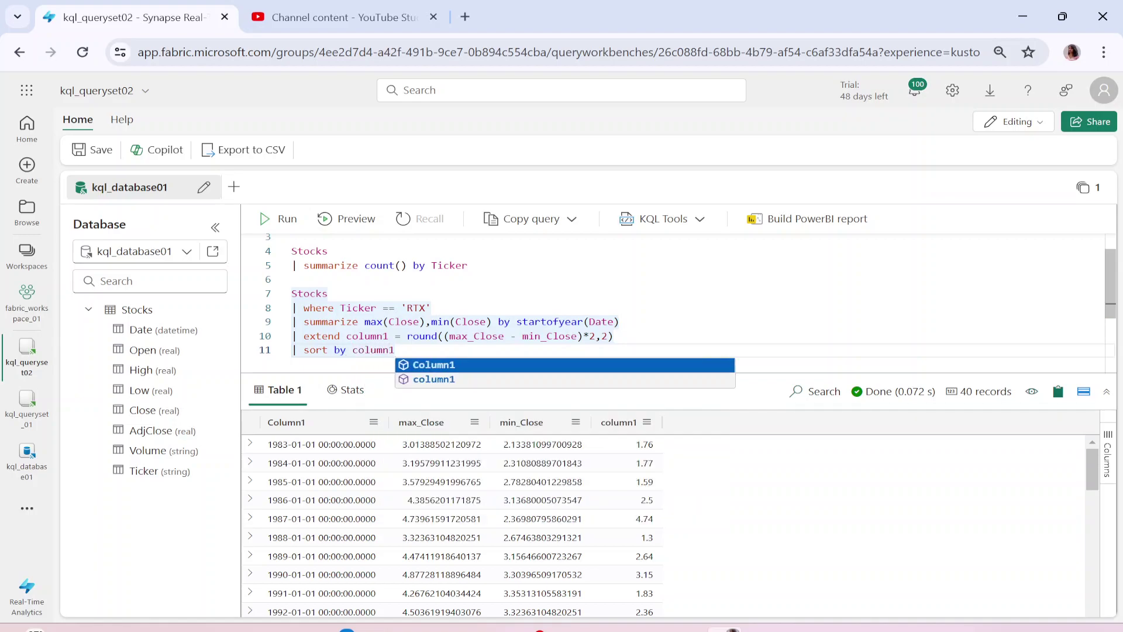
key(Escape)
- Run only the RTX query with its sort line and look over the results
drag(395, 350, 292, 293)
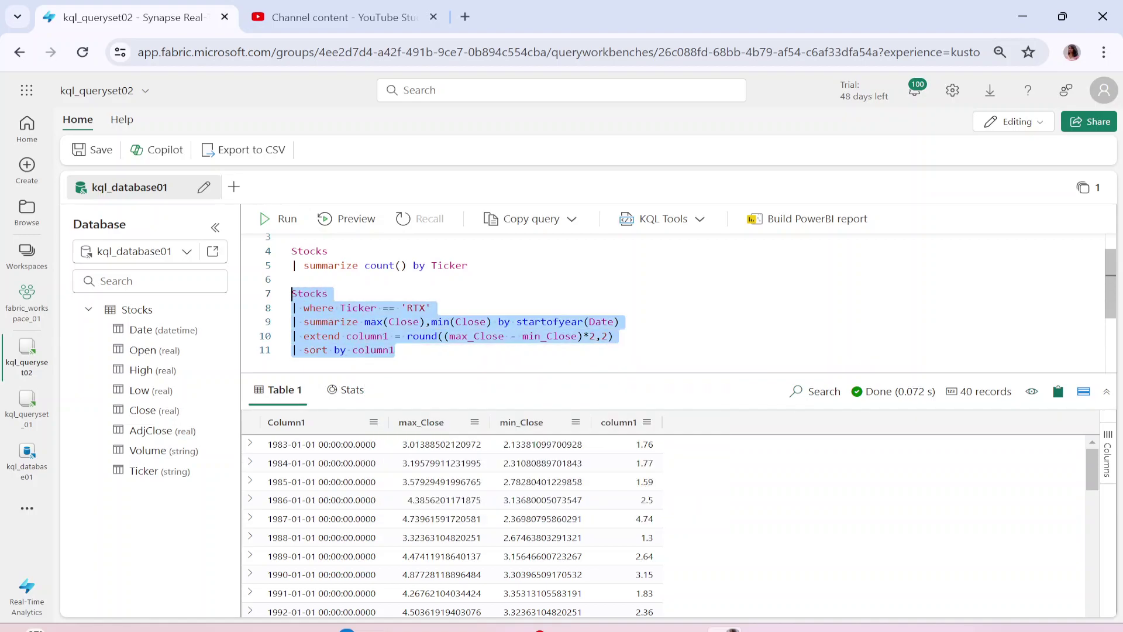
click(280, 218)
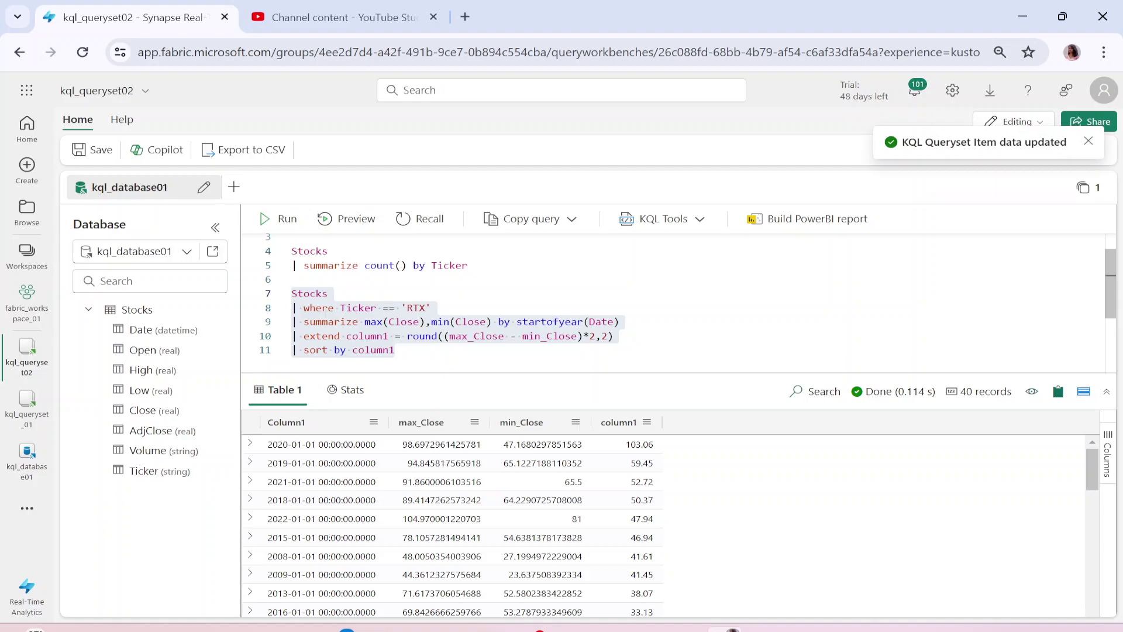
scroll(594, 539, up, 5)
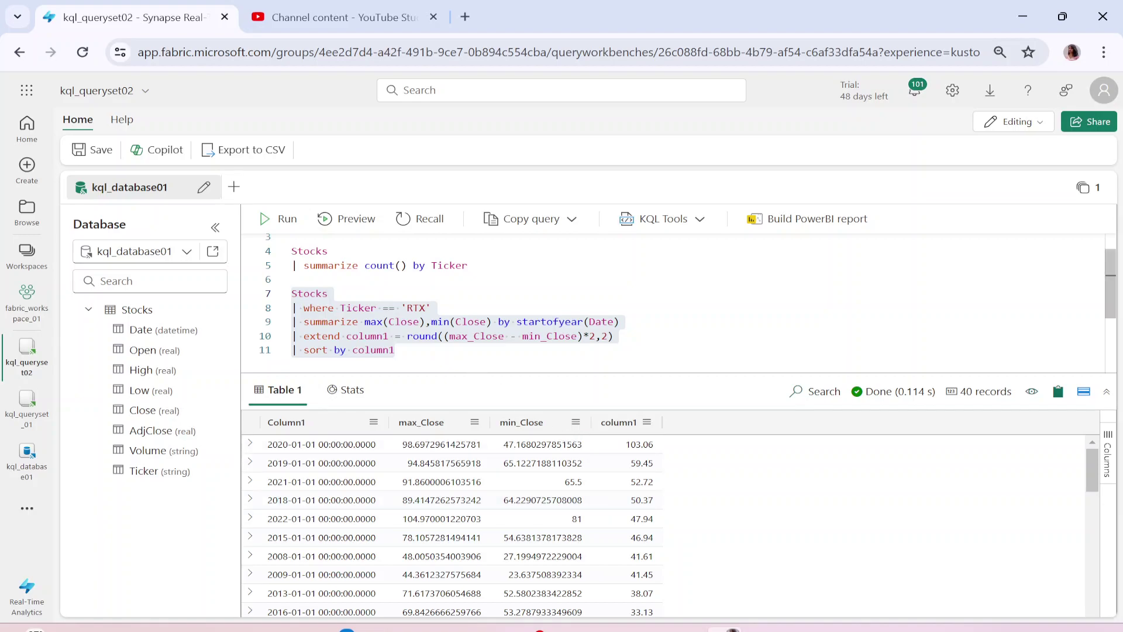
scroll(462, 293, down, 1)
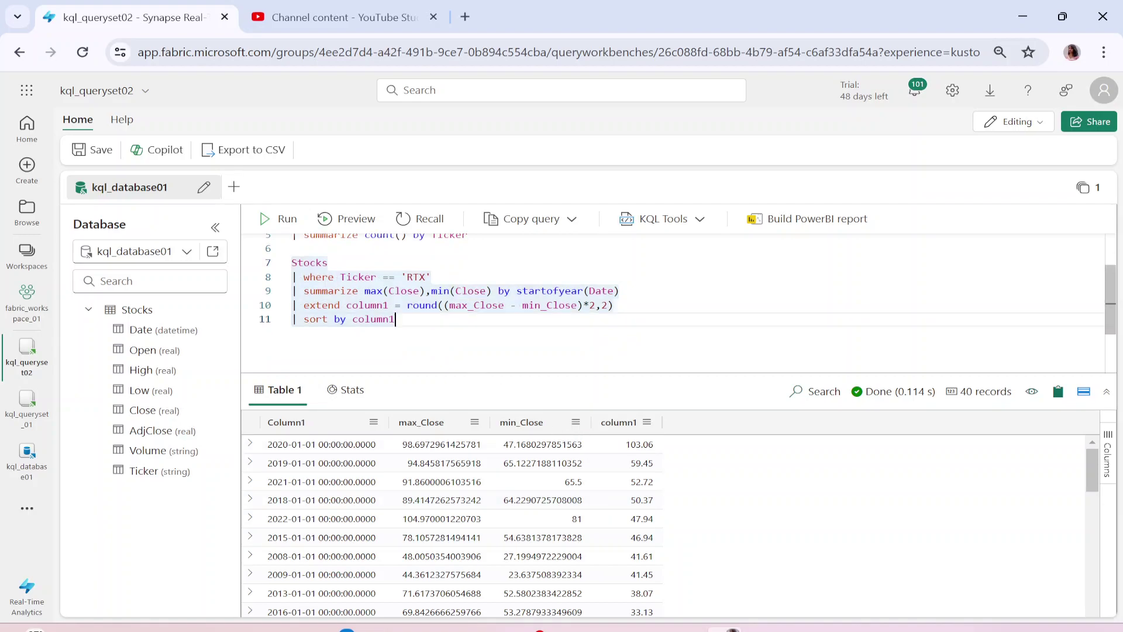
- Copy the whole RTX query and paste the duplicate a few blank lines below the original
click(396, 318)
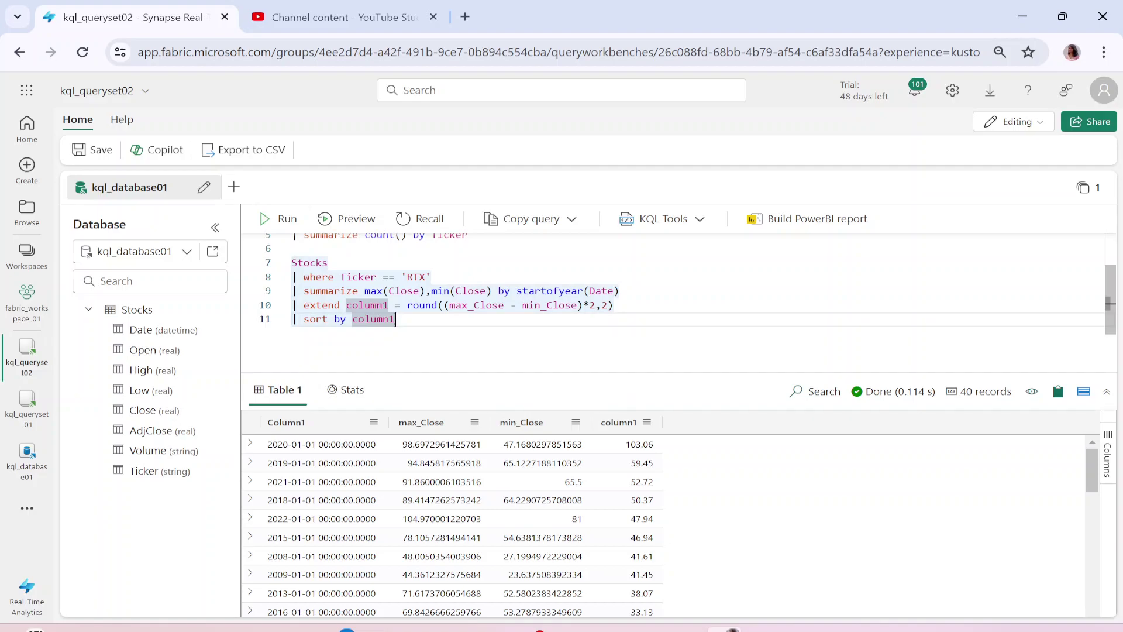
drag(395, 318, 291, 262)
key(ctrl+c)
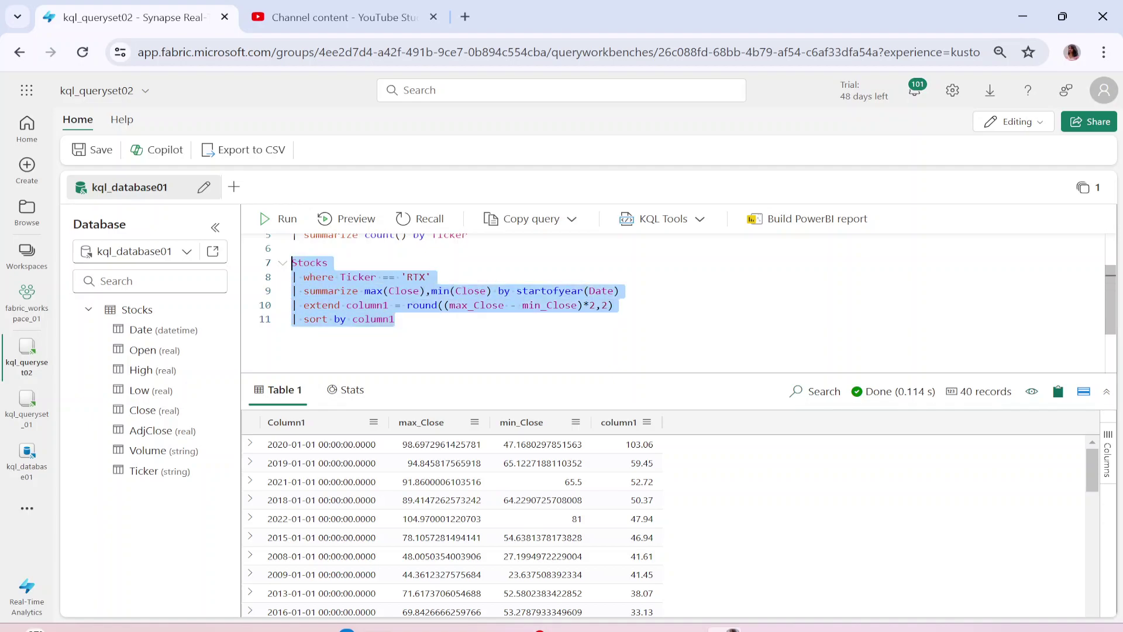
click(396, 318)
key(Return)
key(Return)
key(Return)
key(Return)
key(Return)
key(Return)
key(Return)
click(292, 294)
key(ctrl+v)
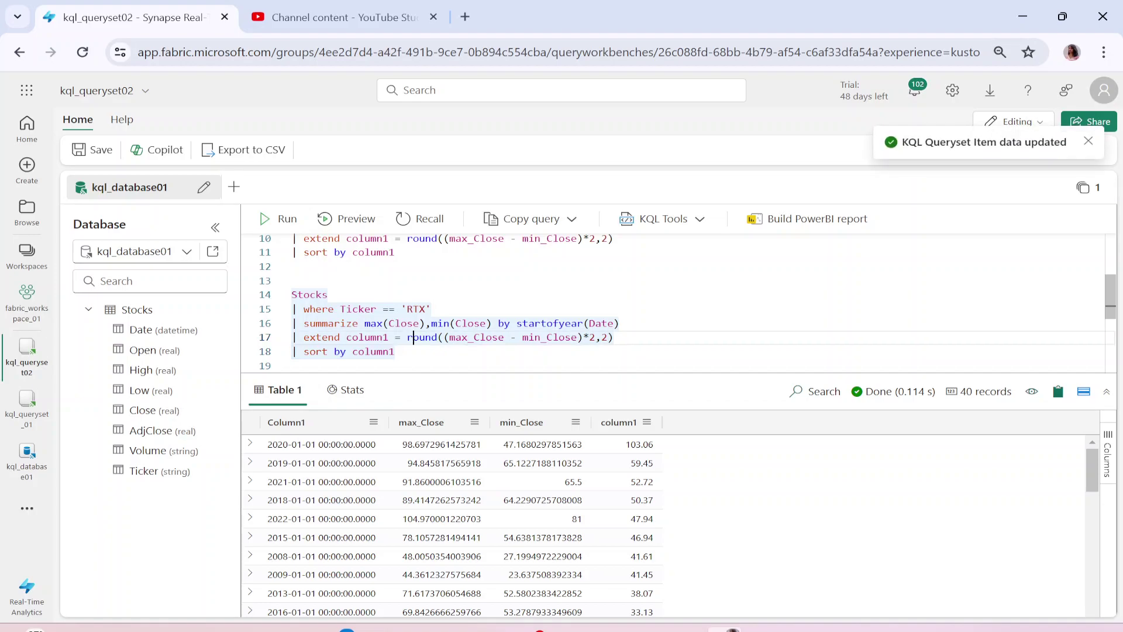
- Remove the summarize, extend and sort operators from the copied query, keeping the RTX filter and one trailing pipe
drag(412, 338, 304, 324)
drag(395, 351, 303, 324)
key(BackSpace)
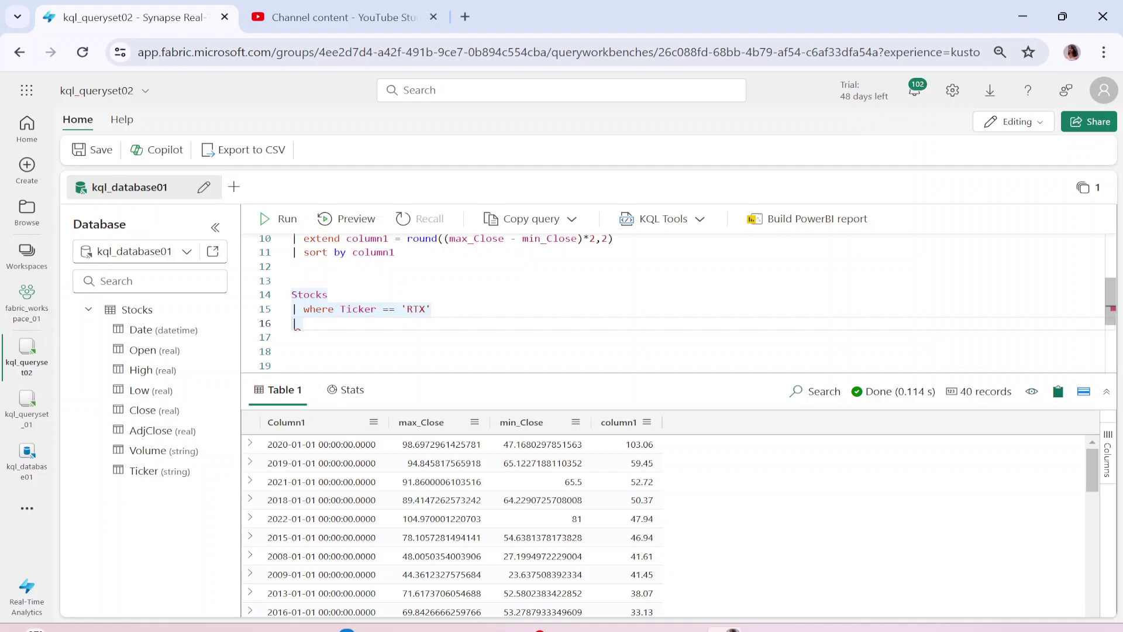
key(BackSpace)
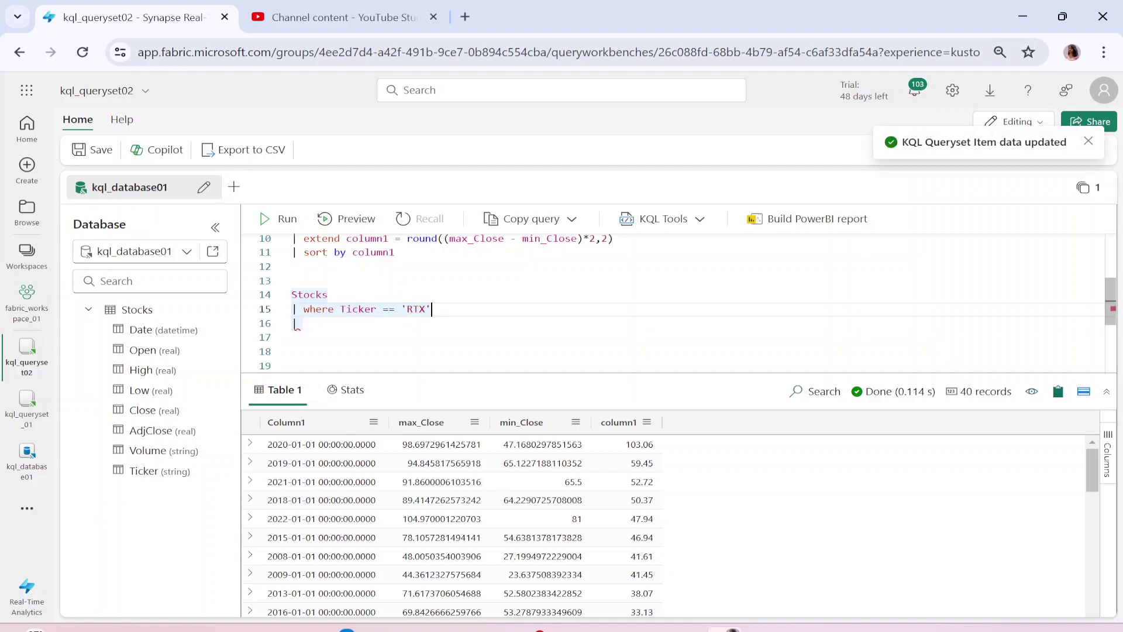
- Complete the last line of the copied RTX query as "| project Close,Date" and run only that query
click(296, 324)
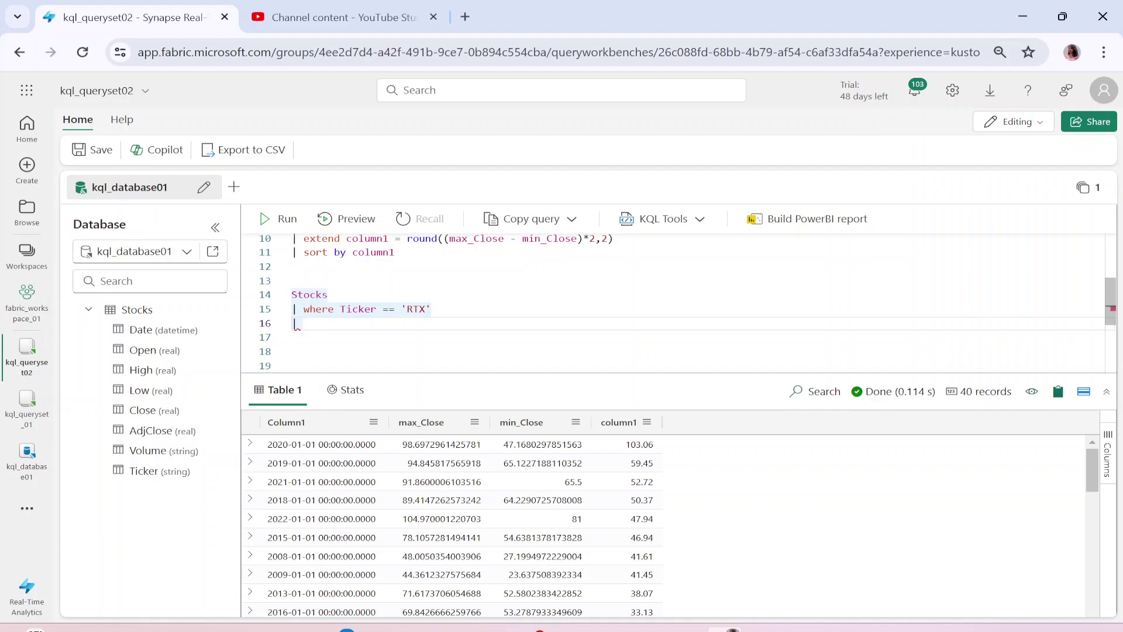
text(proj)
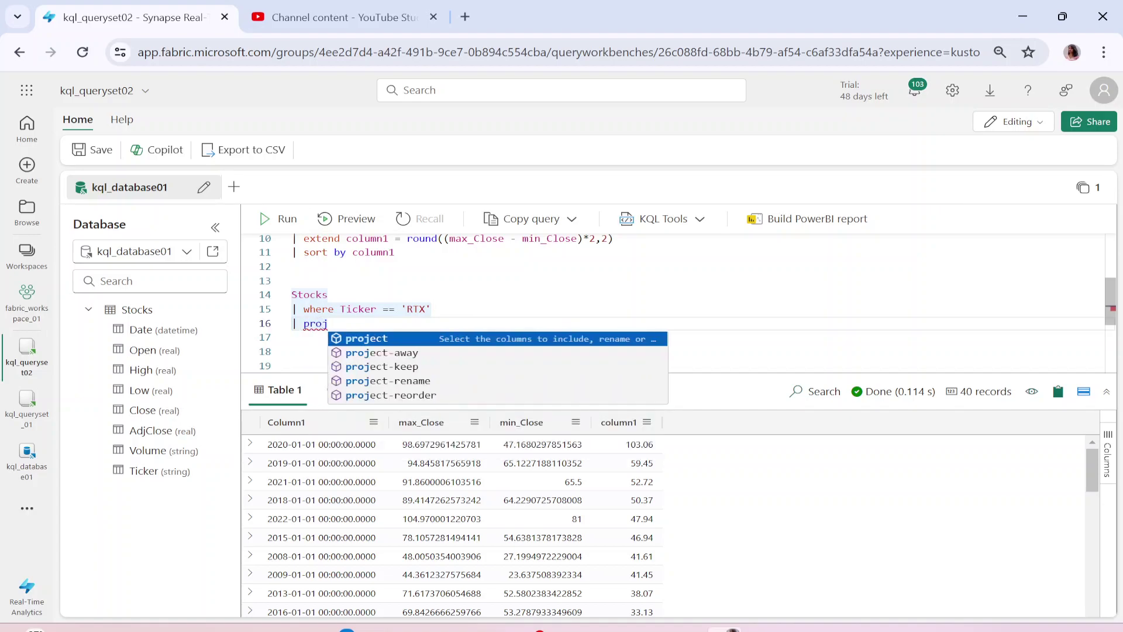
key(Tab)
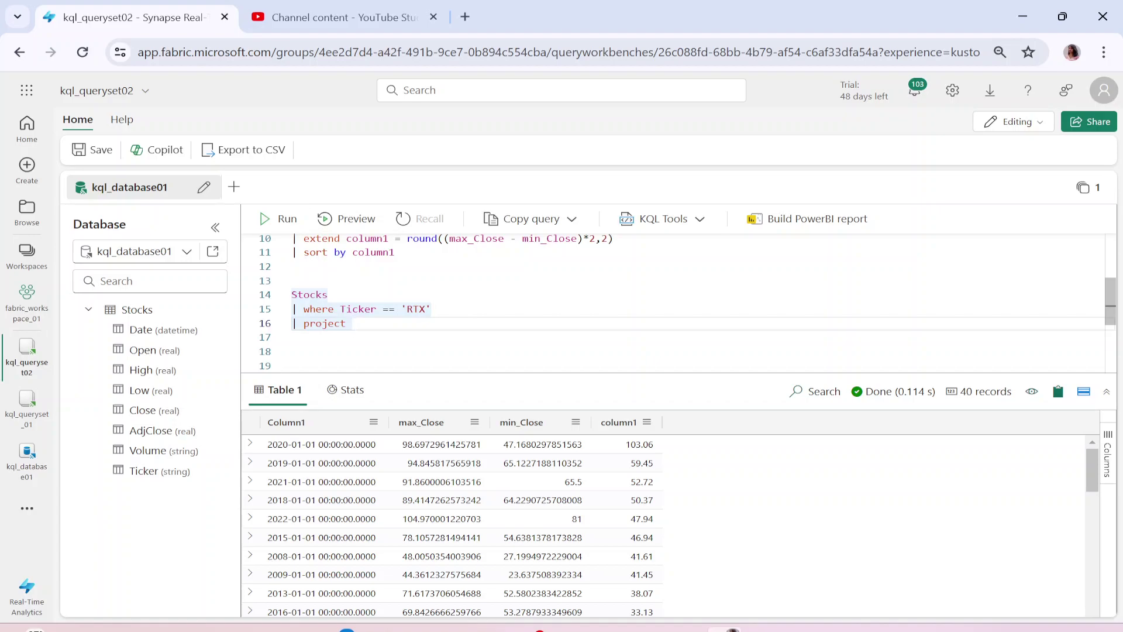
text(Close)
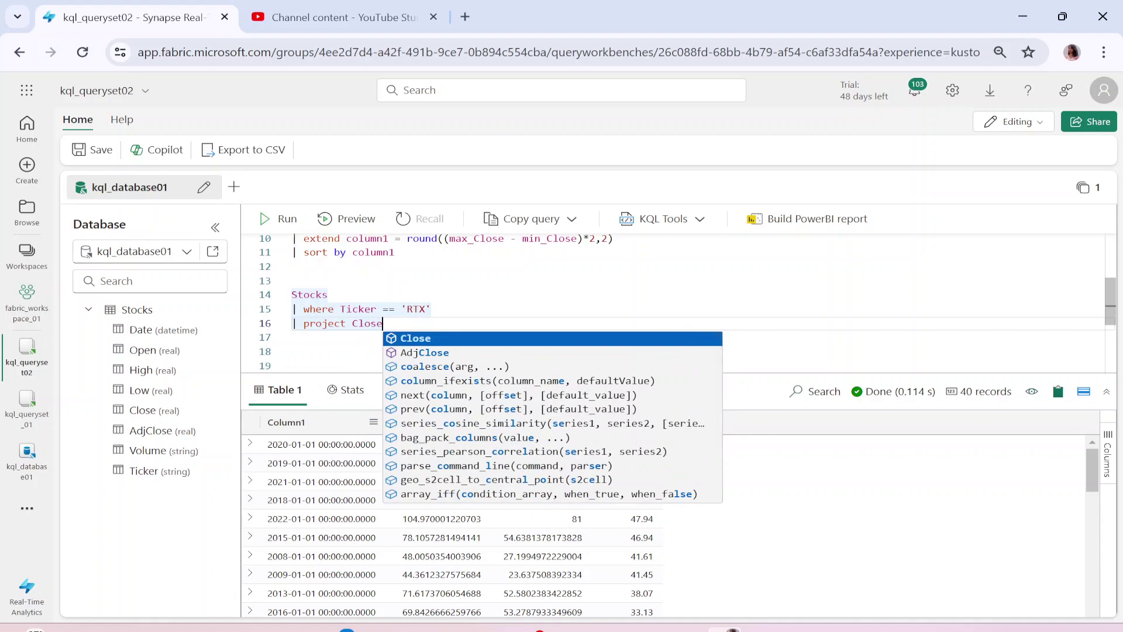
text(,Date)
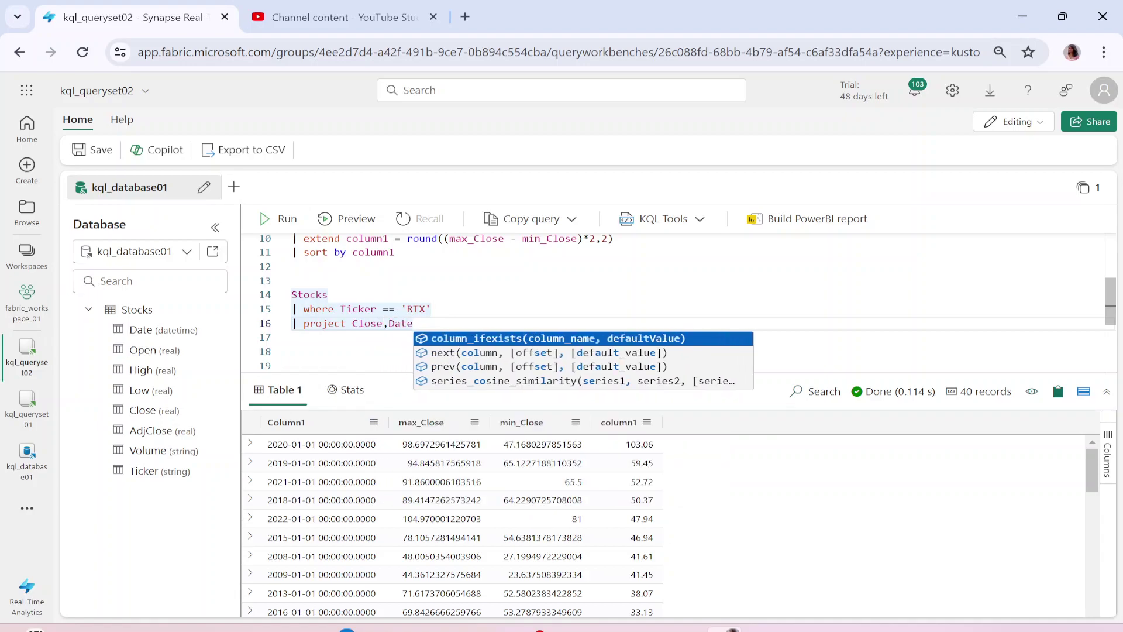
drag(413, 323, 291, 294)
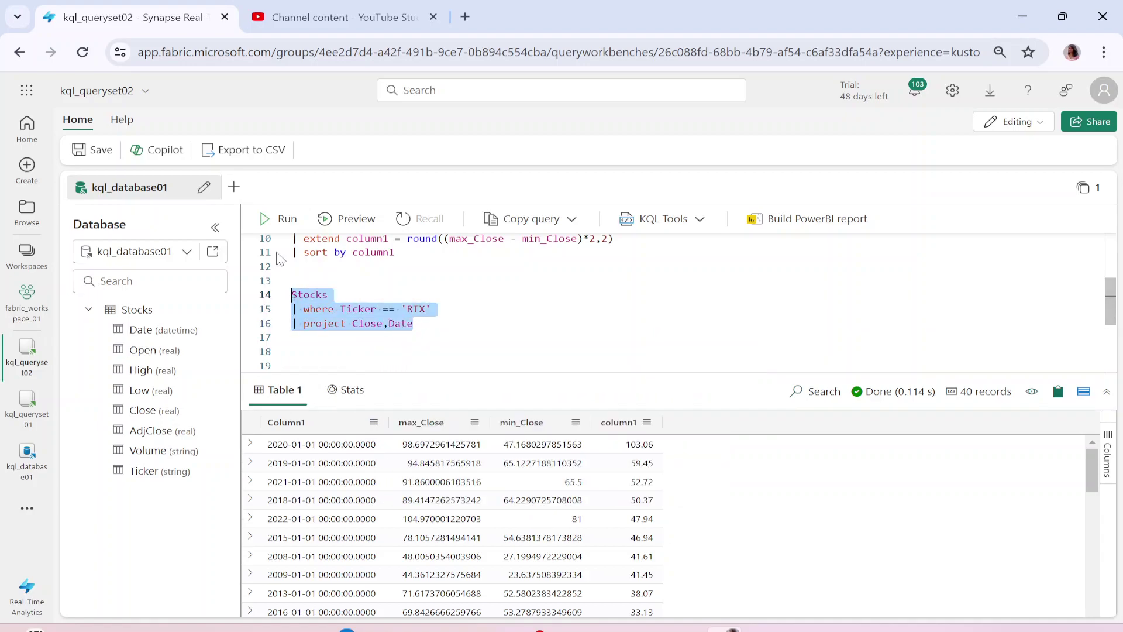
click(282, 221)
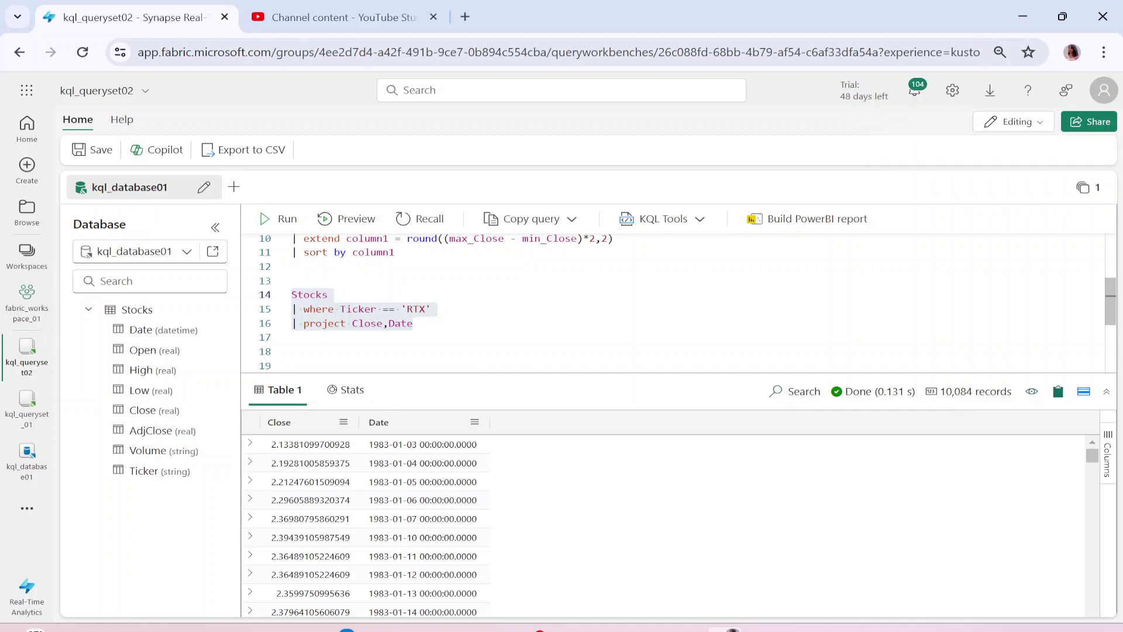
- Add the line "| sort by Date asc" below the project line and run only this RTX query
click(292, 338)
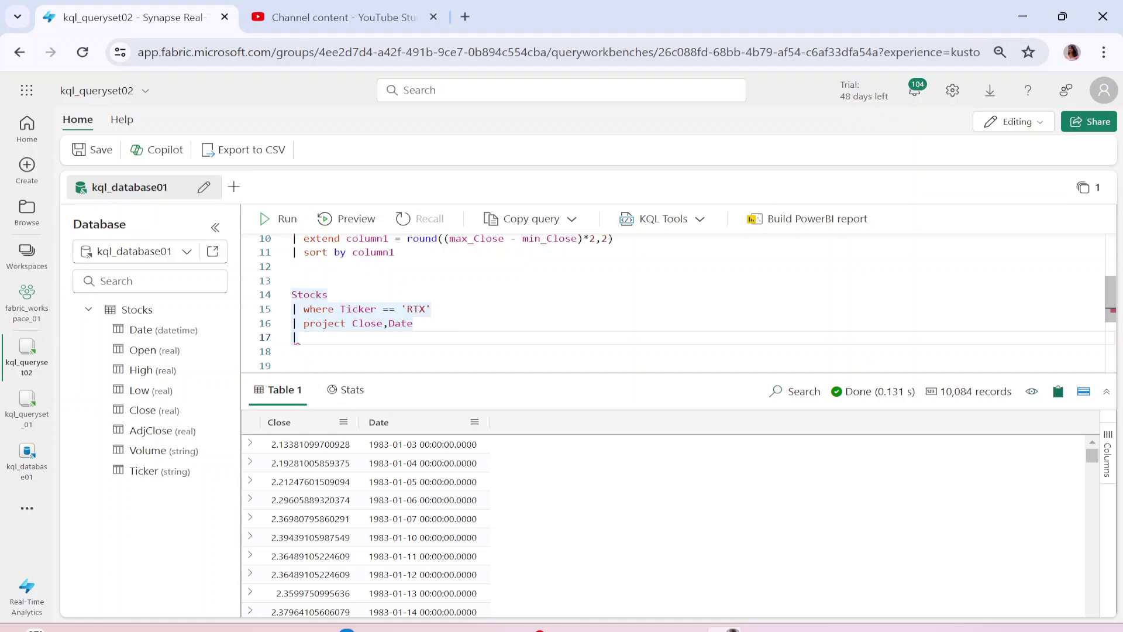
text(| sort)
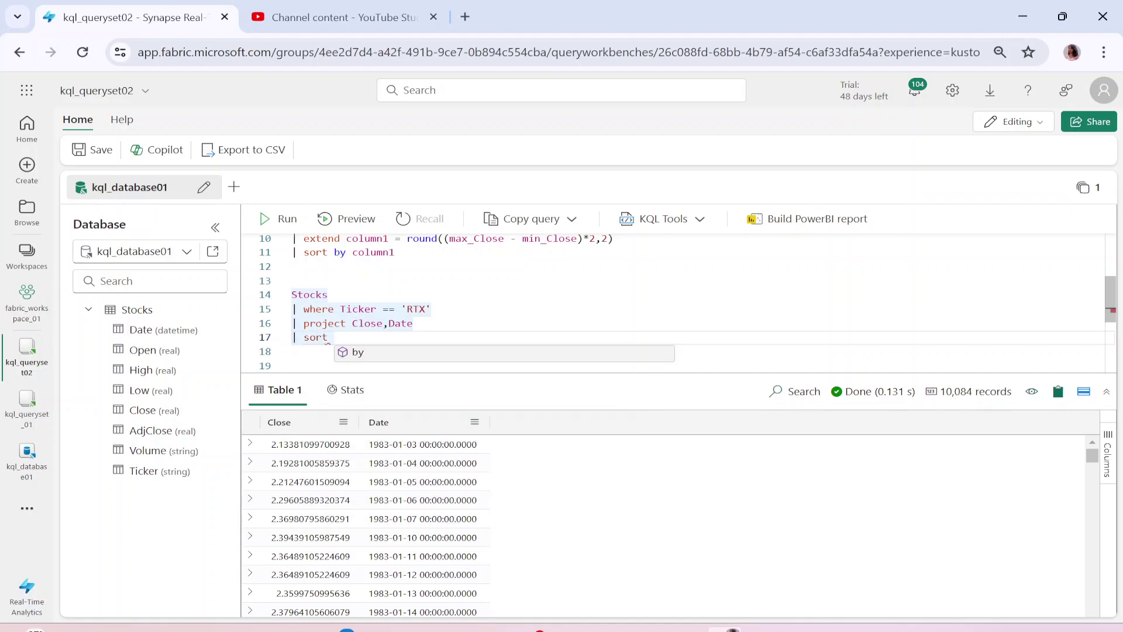
text( by Date)
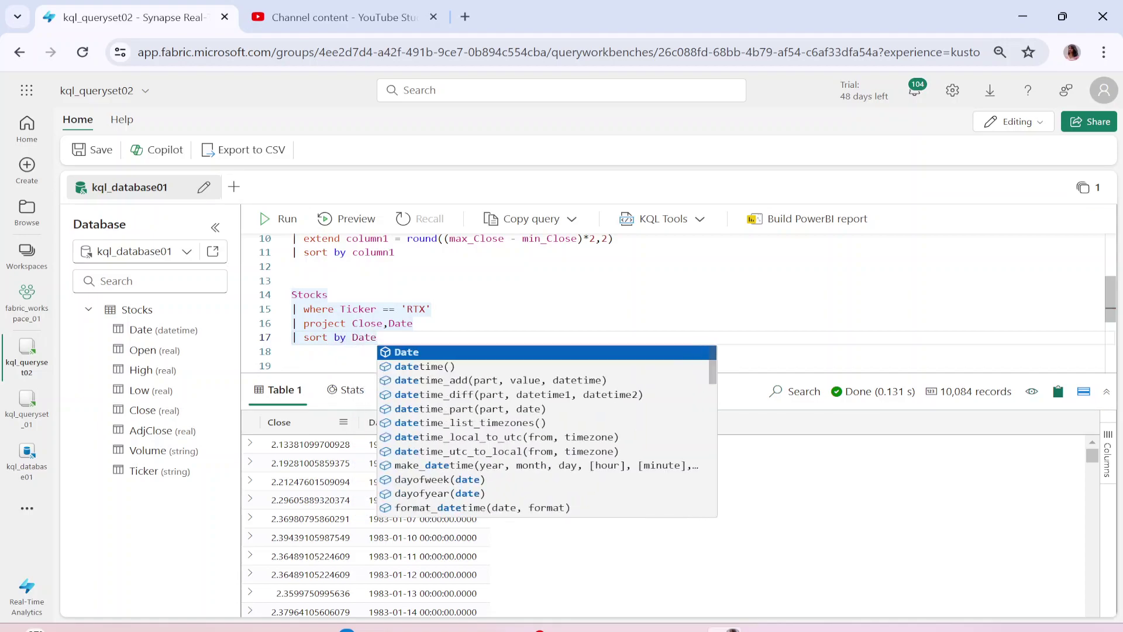
text( asc)
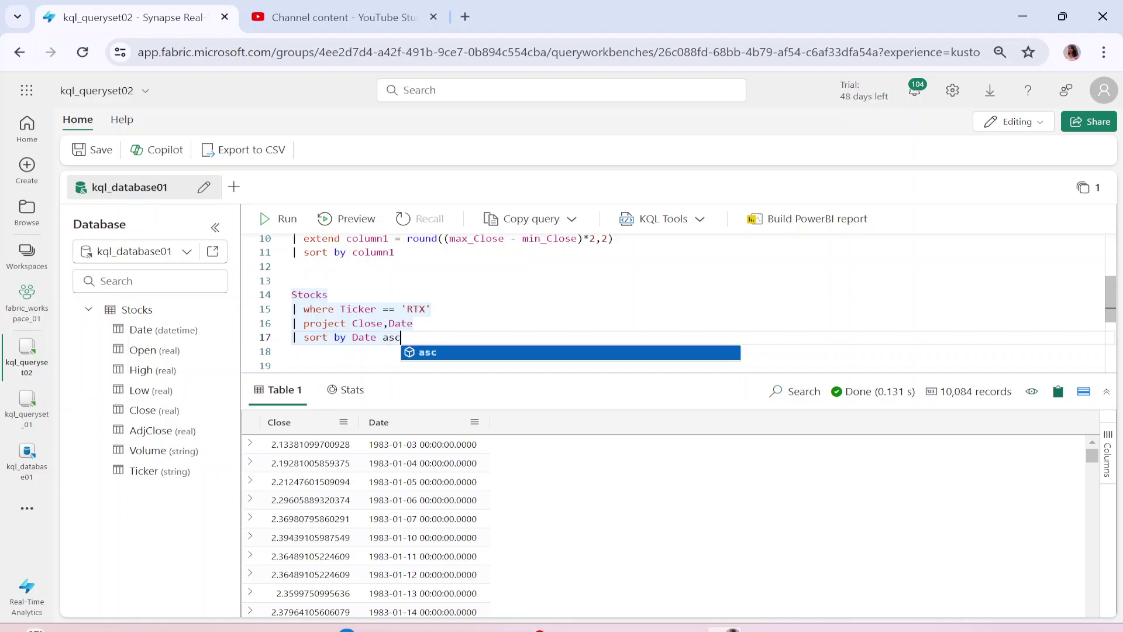
key(Escape)
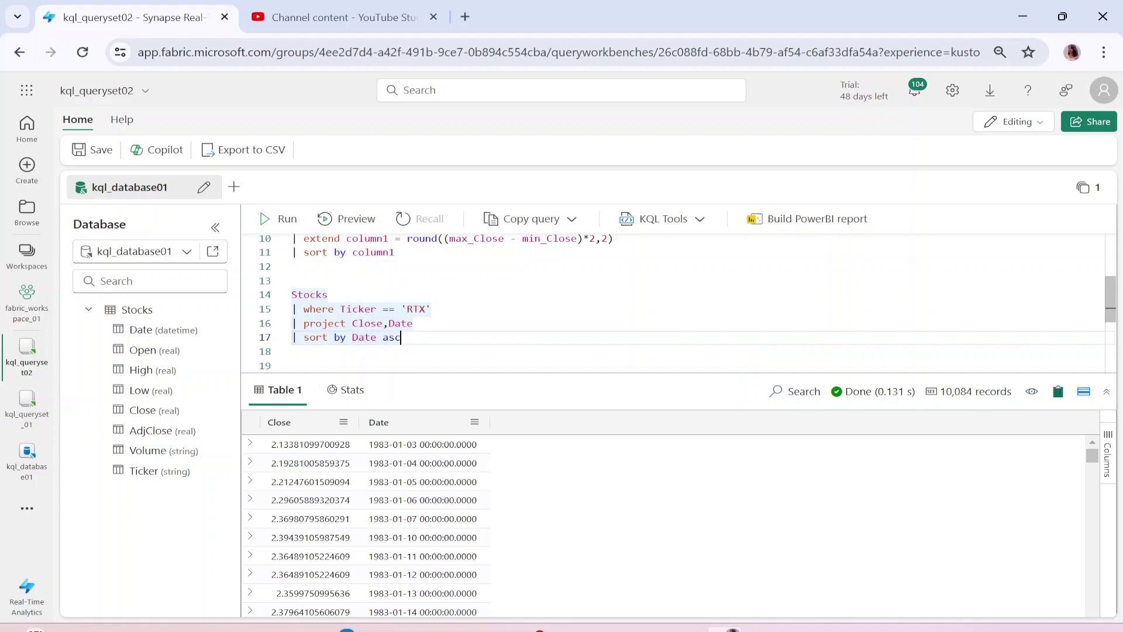
drag(401, 338, 291, 294)
click(287, 222)
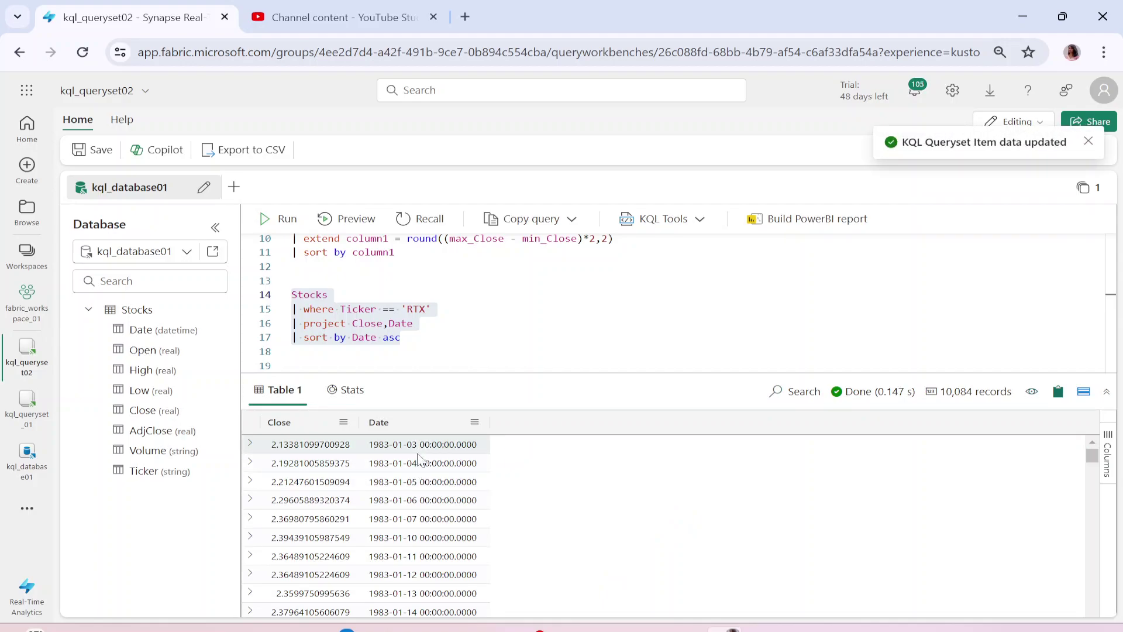
- Add the line "| render timechart" at the end of the Close and Date query and run only that query
click(393, 337)
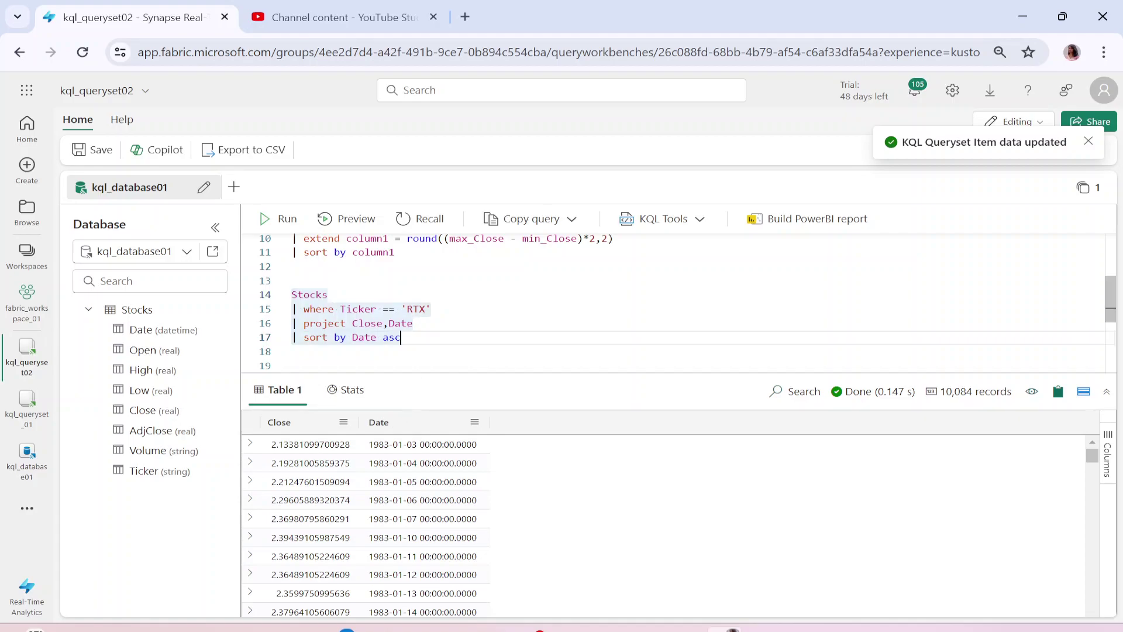
key(Return)
text(|)
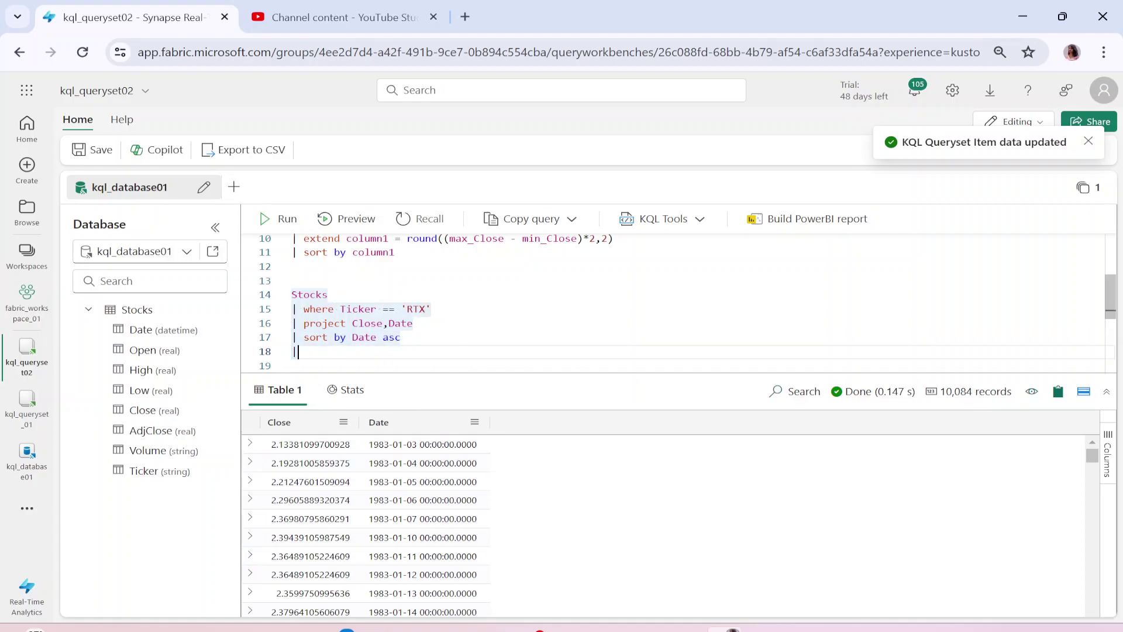
text( render)
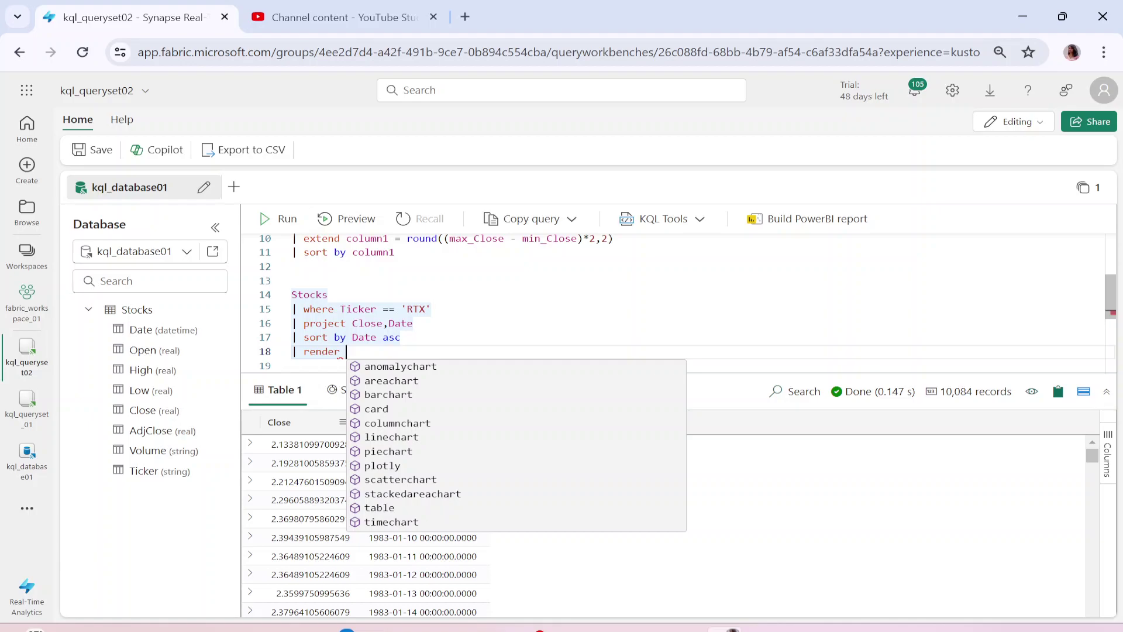
text( timechart)
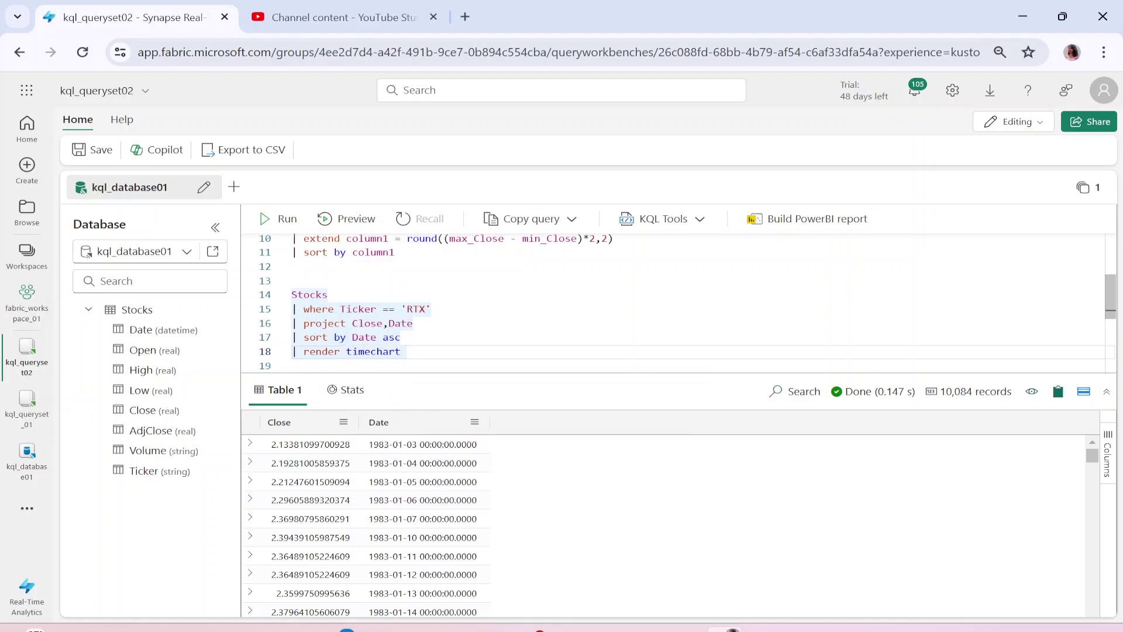
drag(407, 351, 291, 294)
click(281, 218)
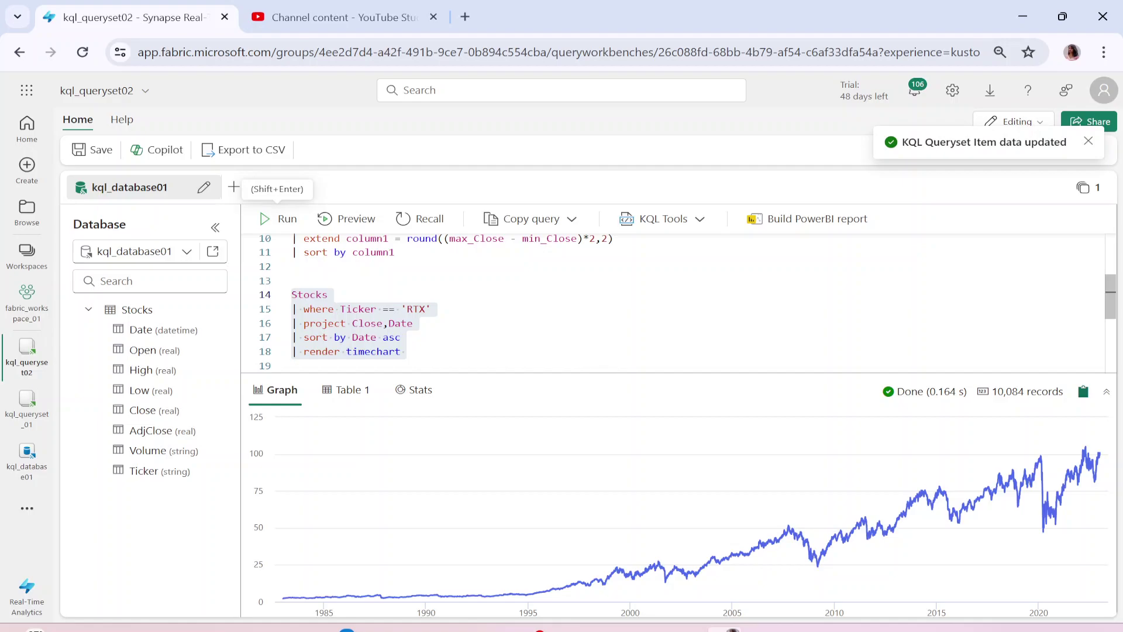
- Enlarge the results area to examine the RTX closing price time chart, then shrink it to bring the query back into view
drag(619, 372, 620, 277)
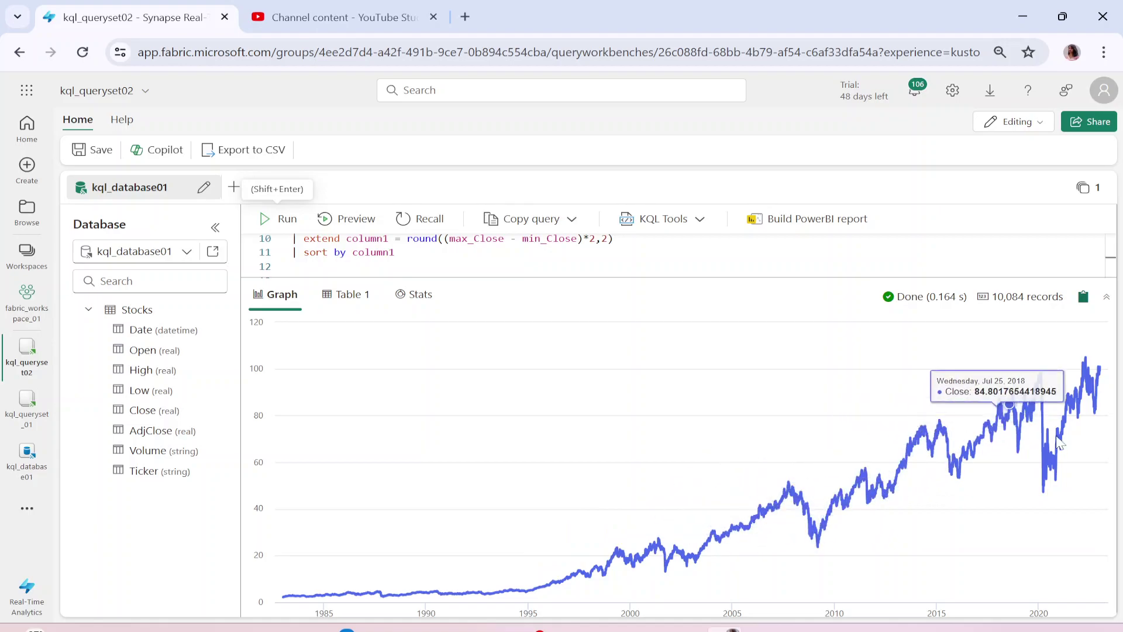
click(345, 297)
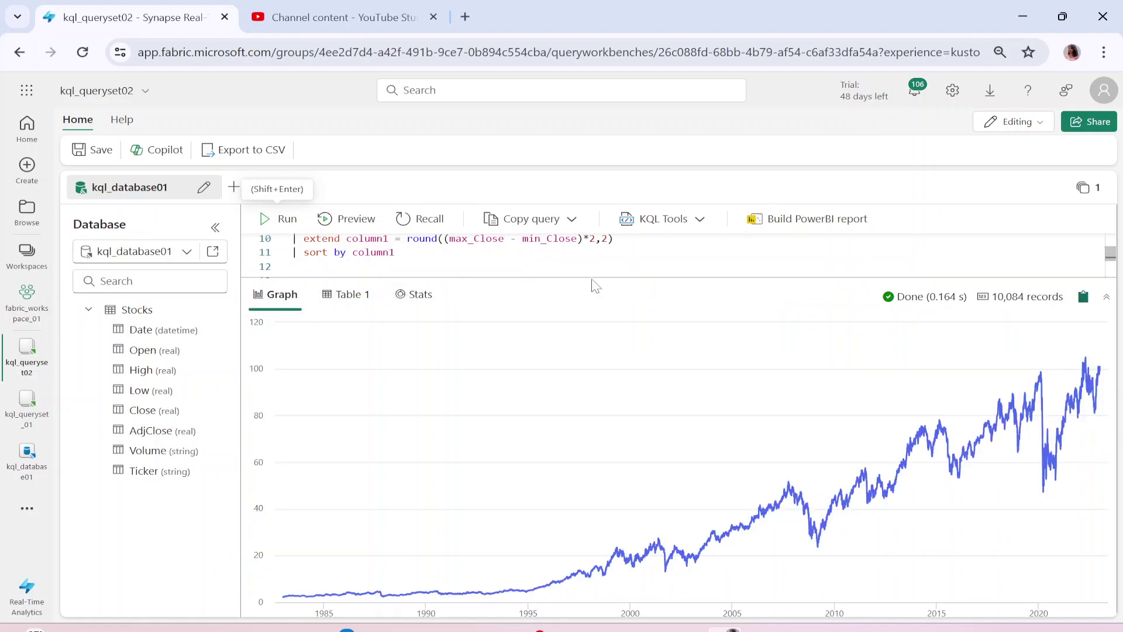
drag(594, 276, 593, 409)
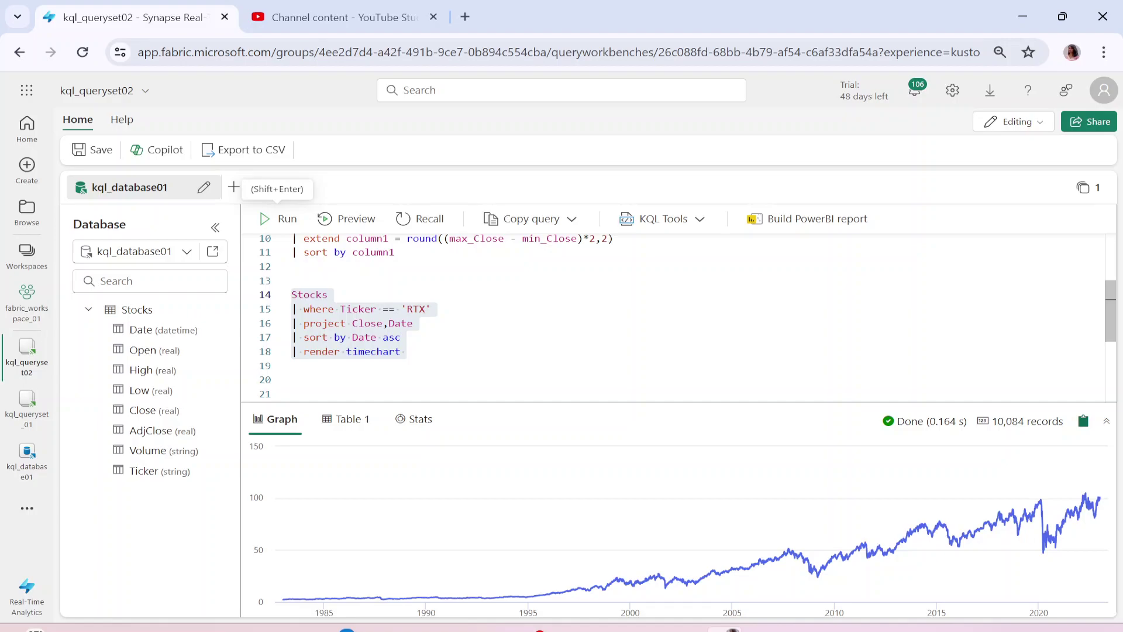
- Copy the whole timechart query and paste the duplicate below the original, leaving blank lines between them
double_click(373, 351)
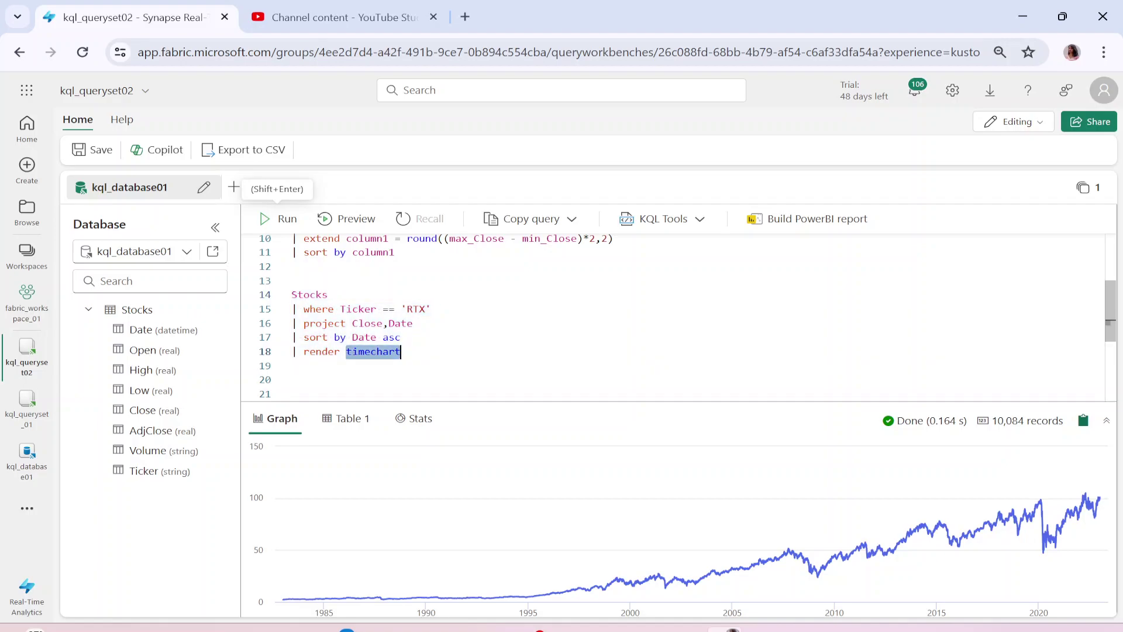
drag(409, 351, 291, 281)
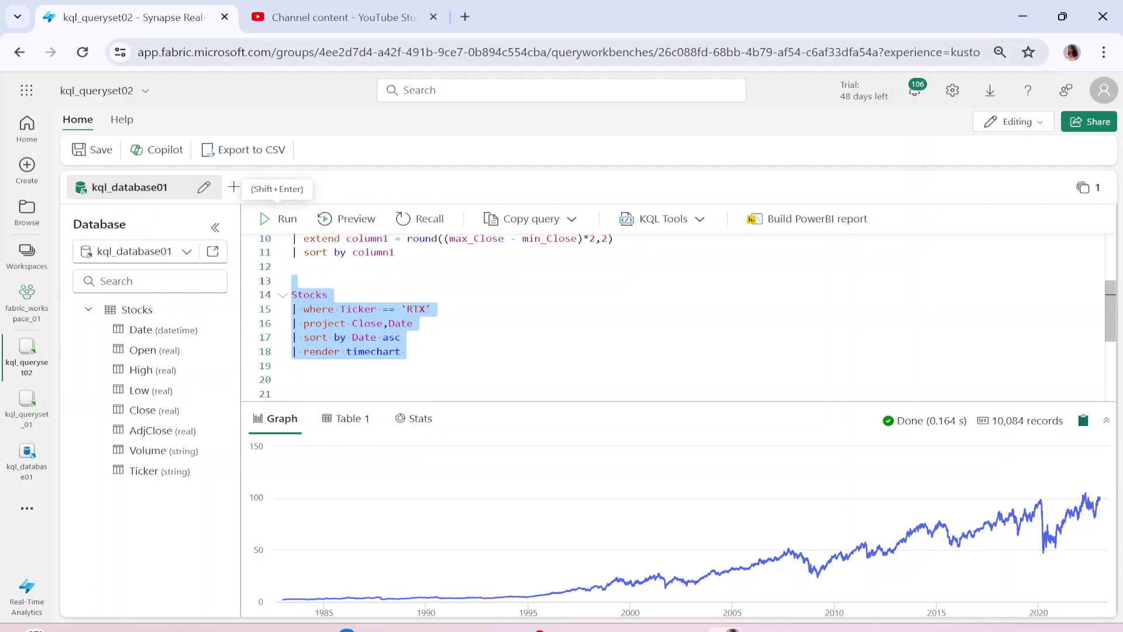
key(ctrl+c)
scroll(585, 316, down, 2)
click(291, 311)
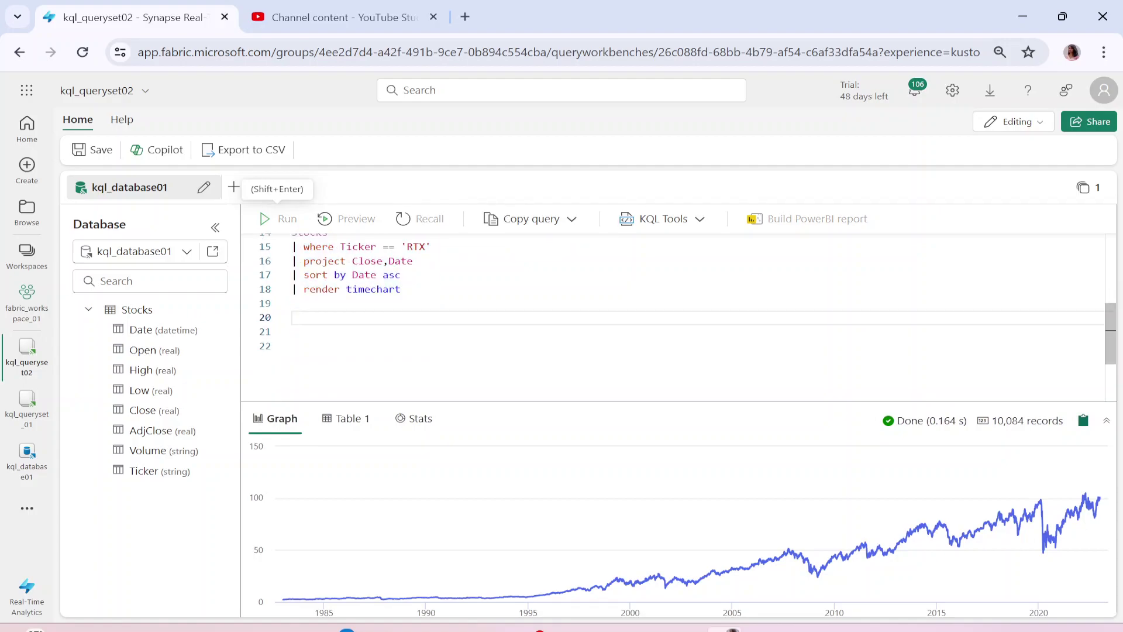
key(ctrl+v)
- Replace timechart with scatterchart in the render line of the duplicated query
key(ctrl+shift+Left)
key(BackSpace)
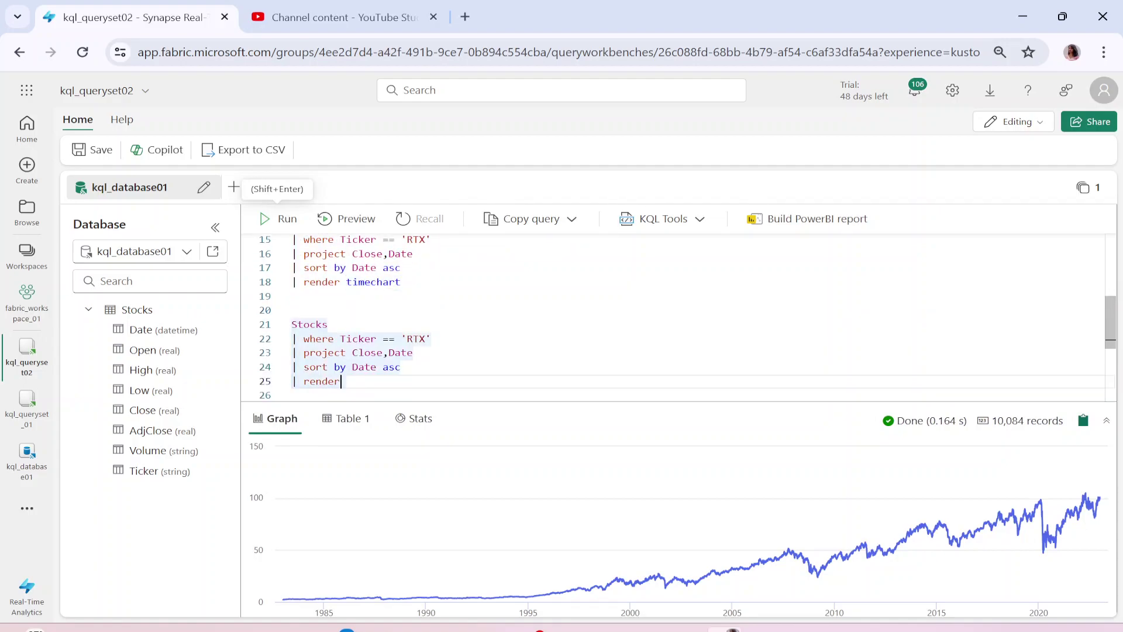
key(ctrl+space)
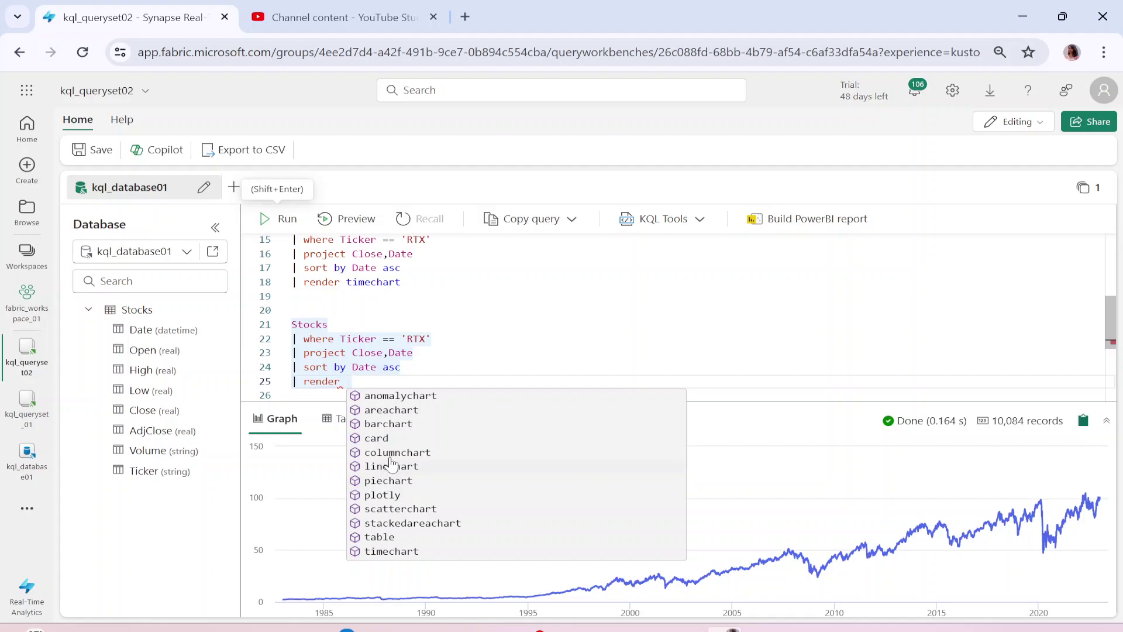
click(395, 509)
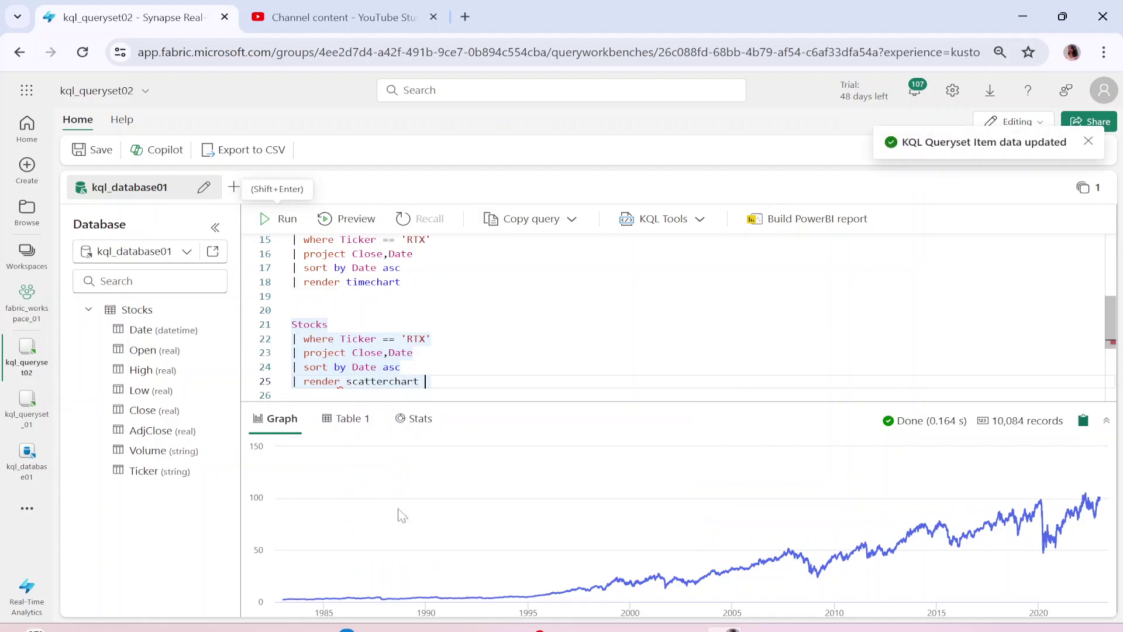
- Run only the scatterchart query and look over the chart it draws
key(shift+Up)
key(shift+Up)
key(shift+Up)
key(shift+Up)
key(shift+Up)
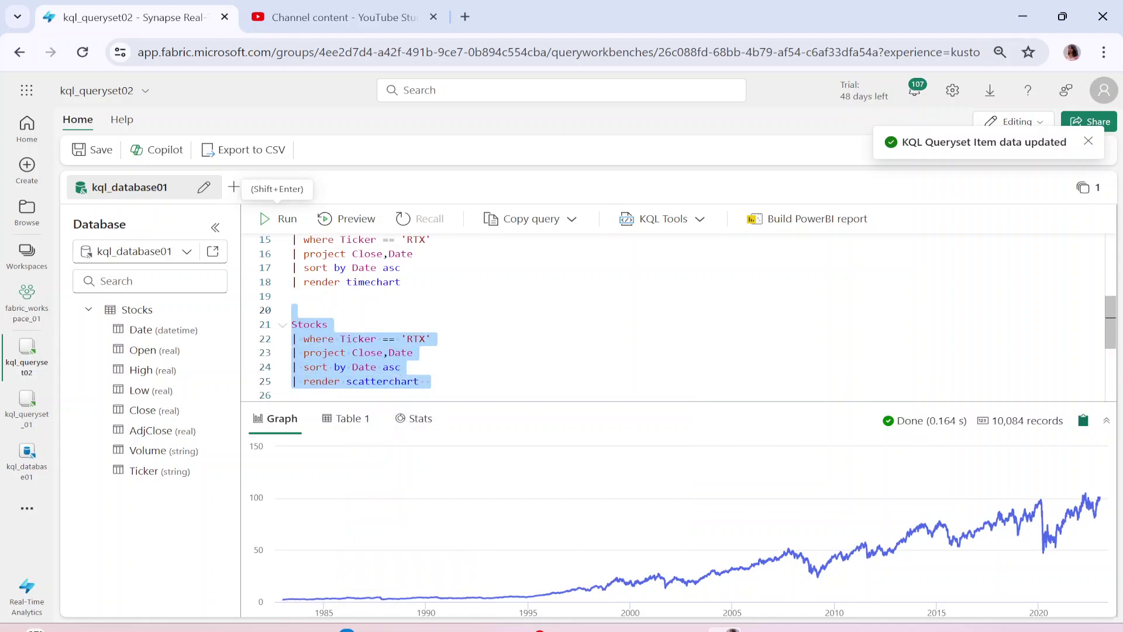
click(279, 219)
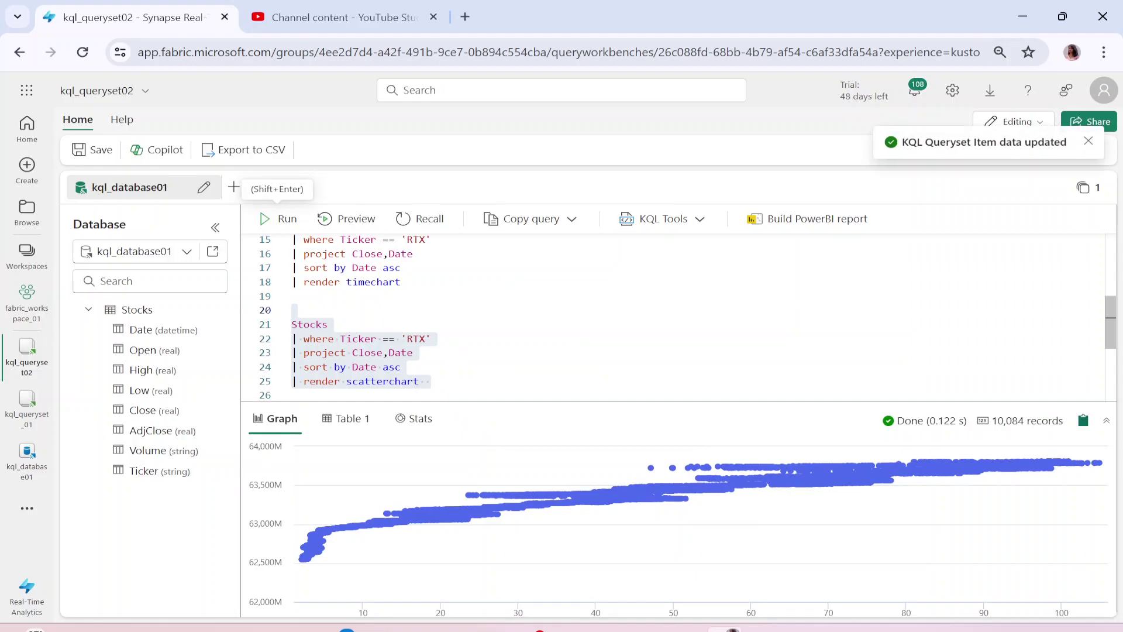
scroll(673, 316, down, 1)
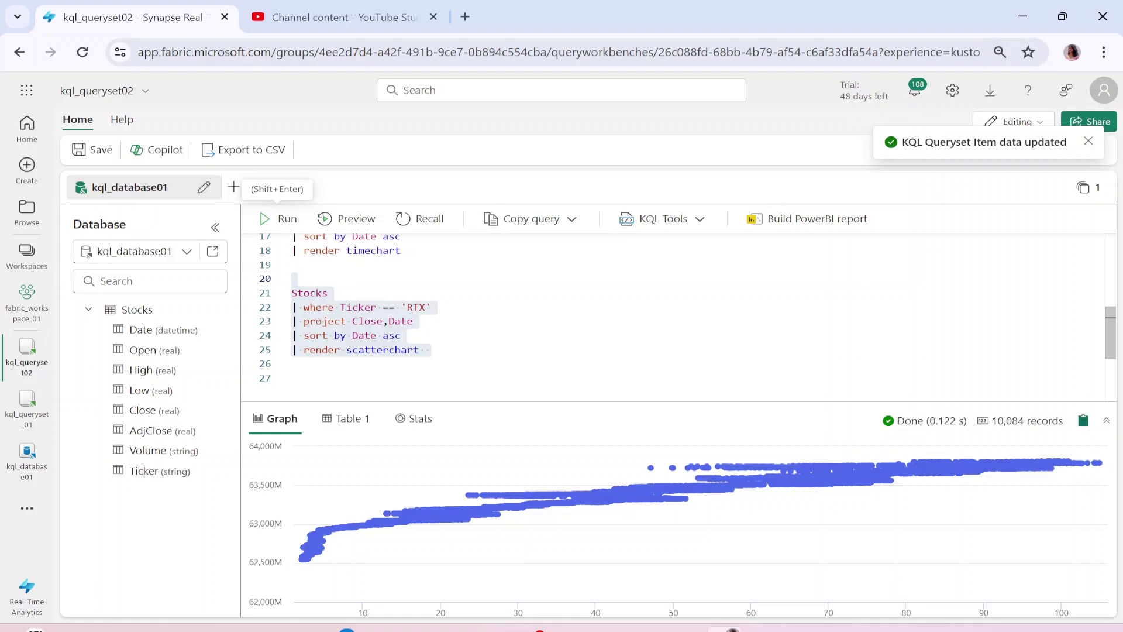
- Review the sort and render lines of the scatterchart query and save the queryset
click(401, 335)
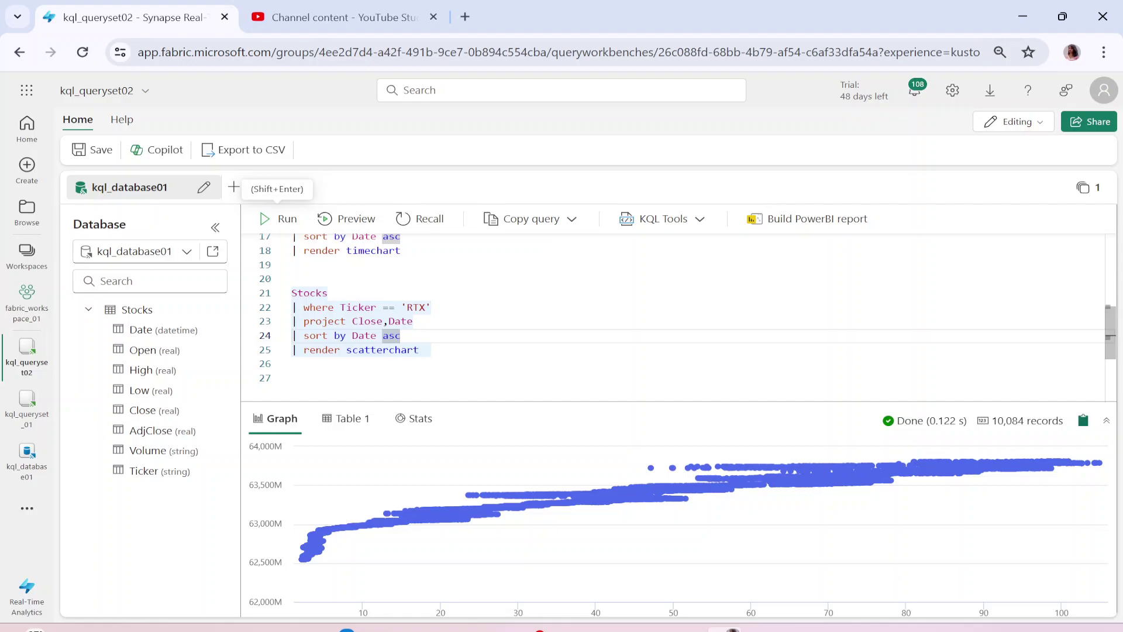
click(432, 350)
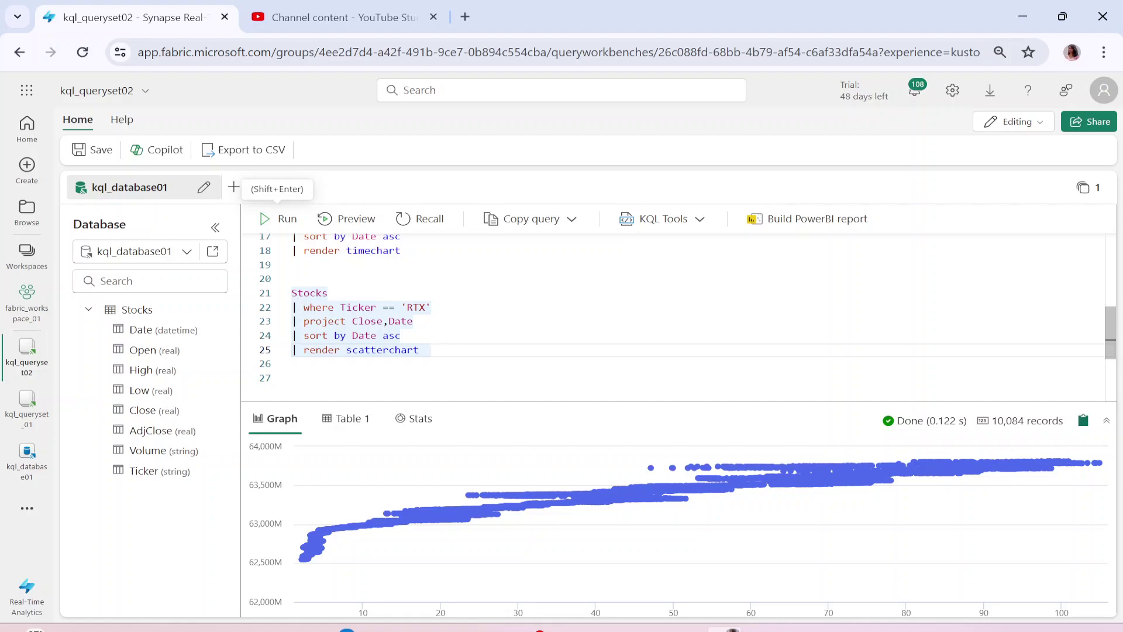
click(89, 150)
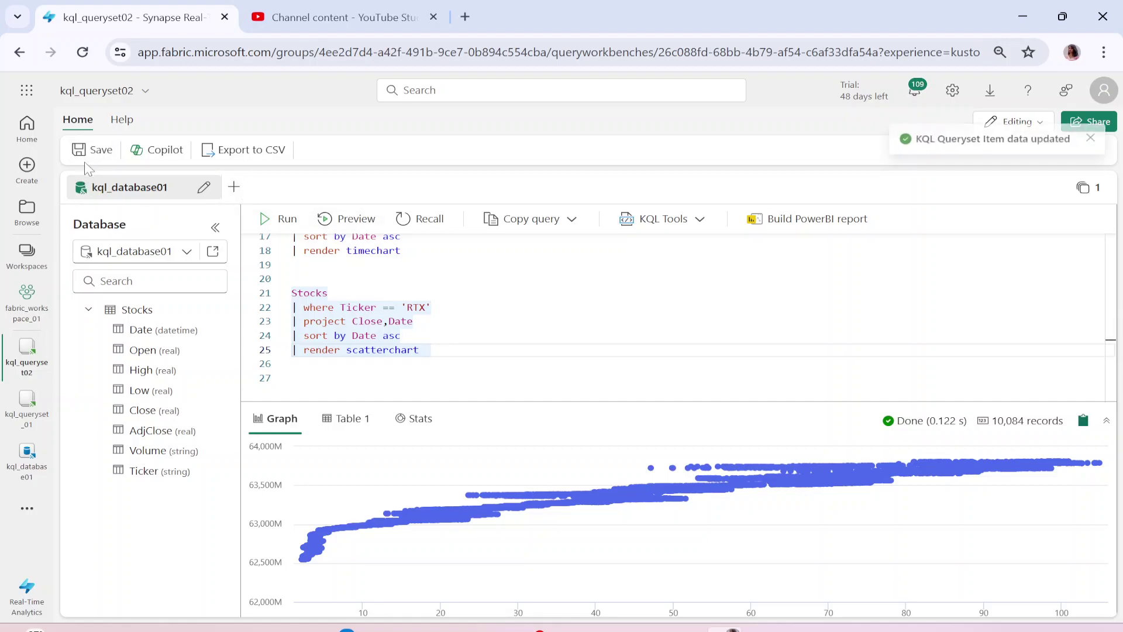